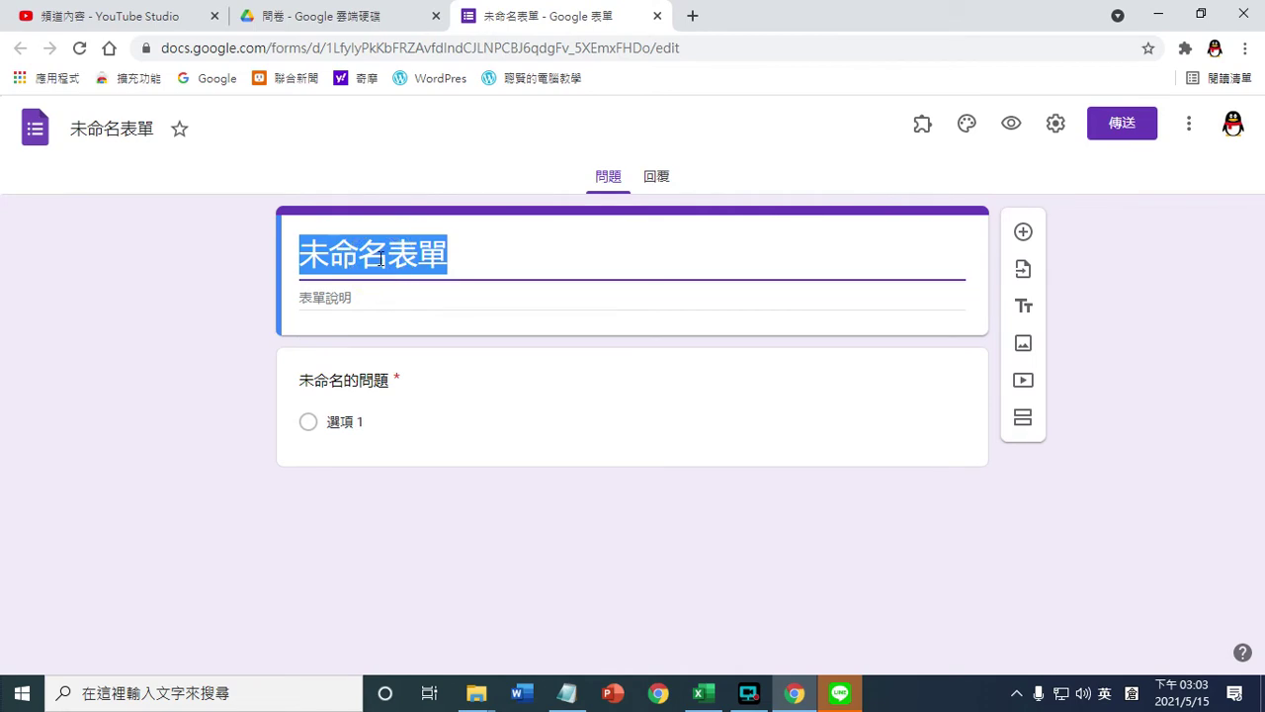
# - Set the form's title to 團購芋頭糕
pyautogui.write('團月金')
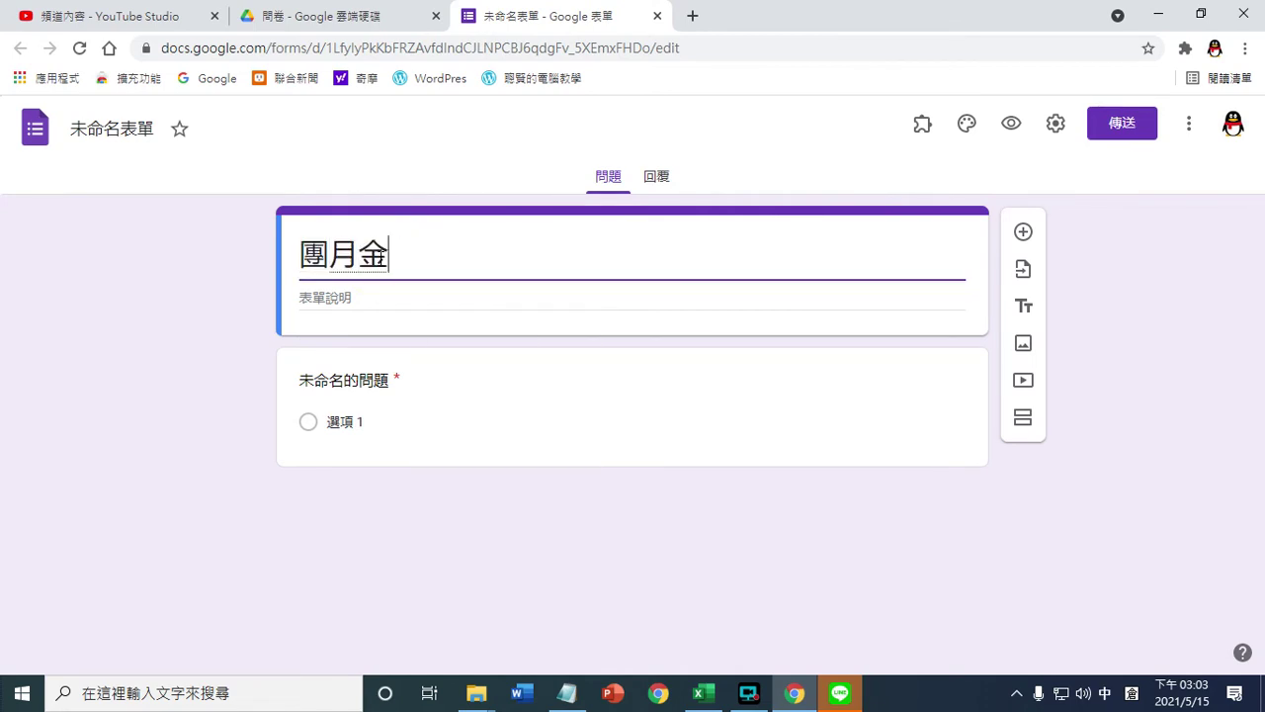
pyautogui.write('廿廿b tmd ')
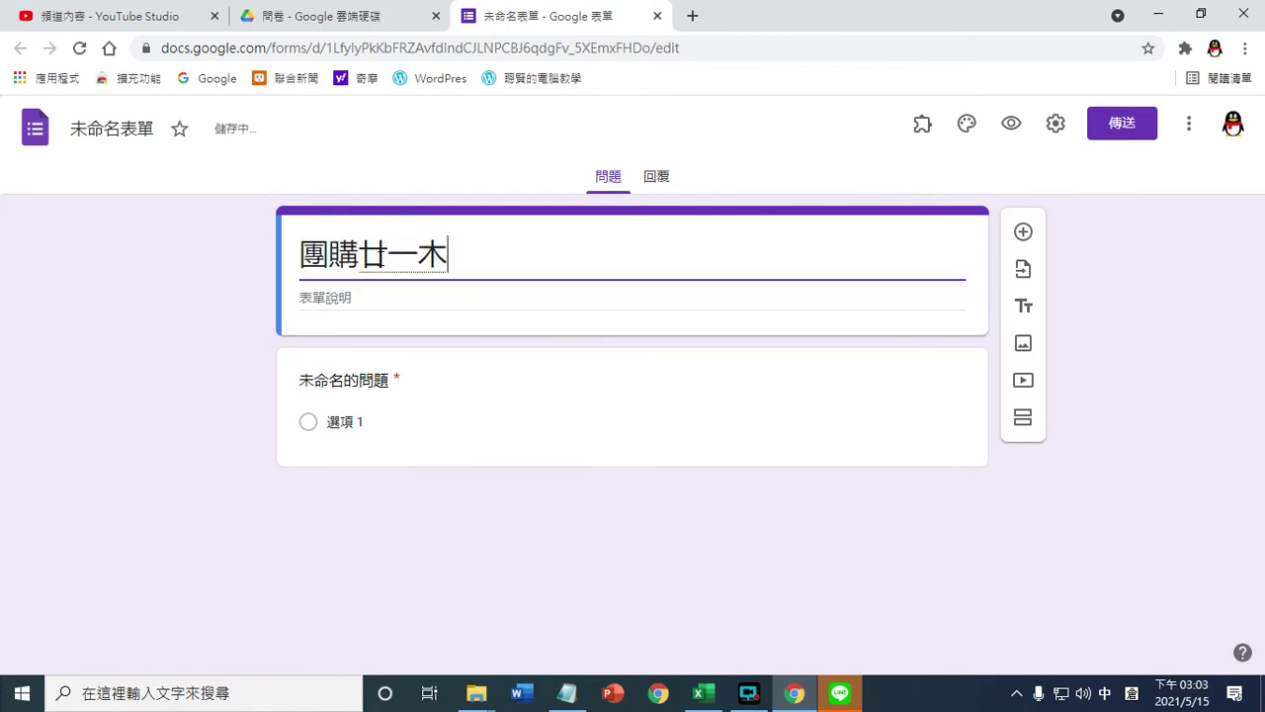
pyautogui.write('mtmhb')
pyautogui.press('Escape')
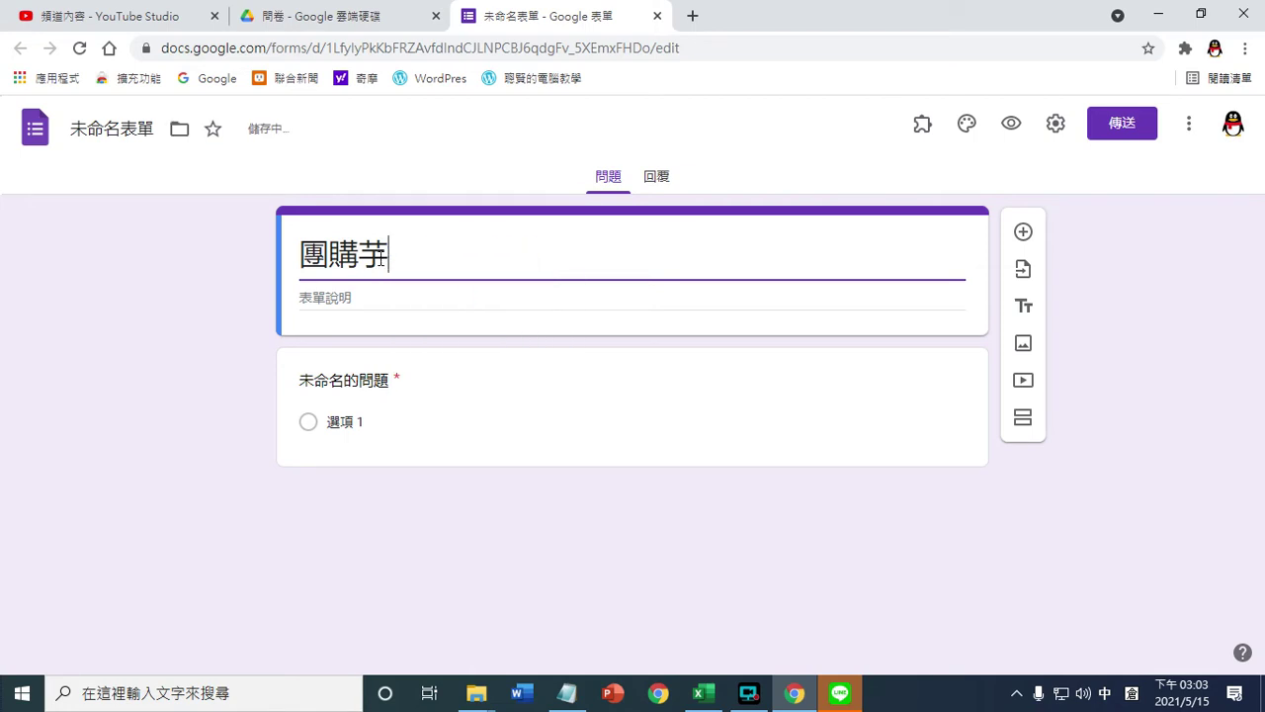
pyautogui.write('mtmbc fdtgf')
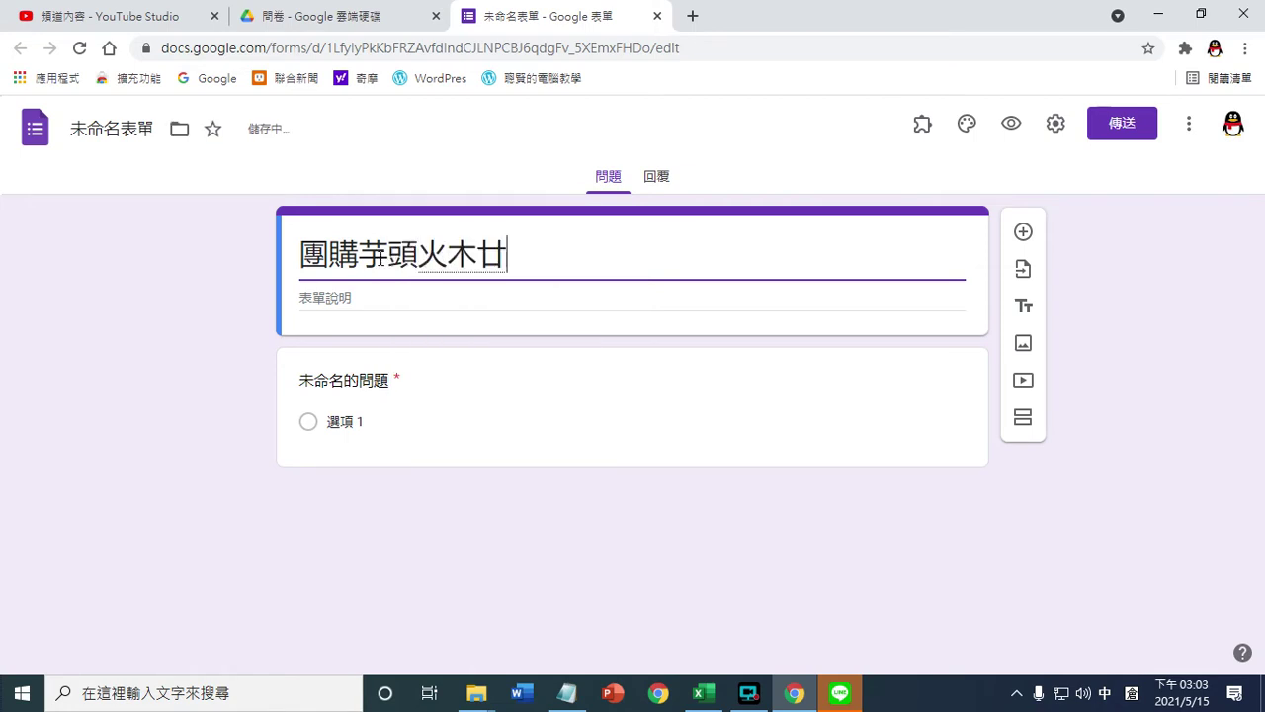
pyautogui.press('space')
pyautogui.press('shift')
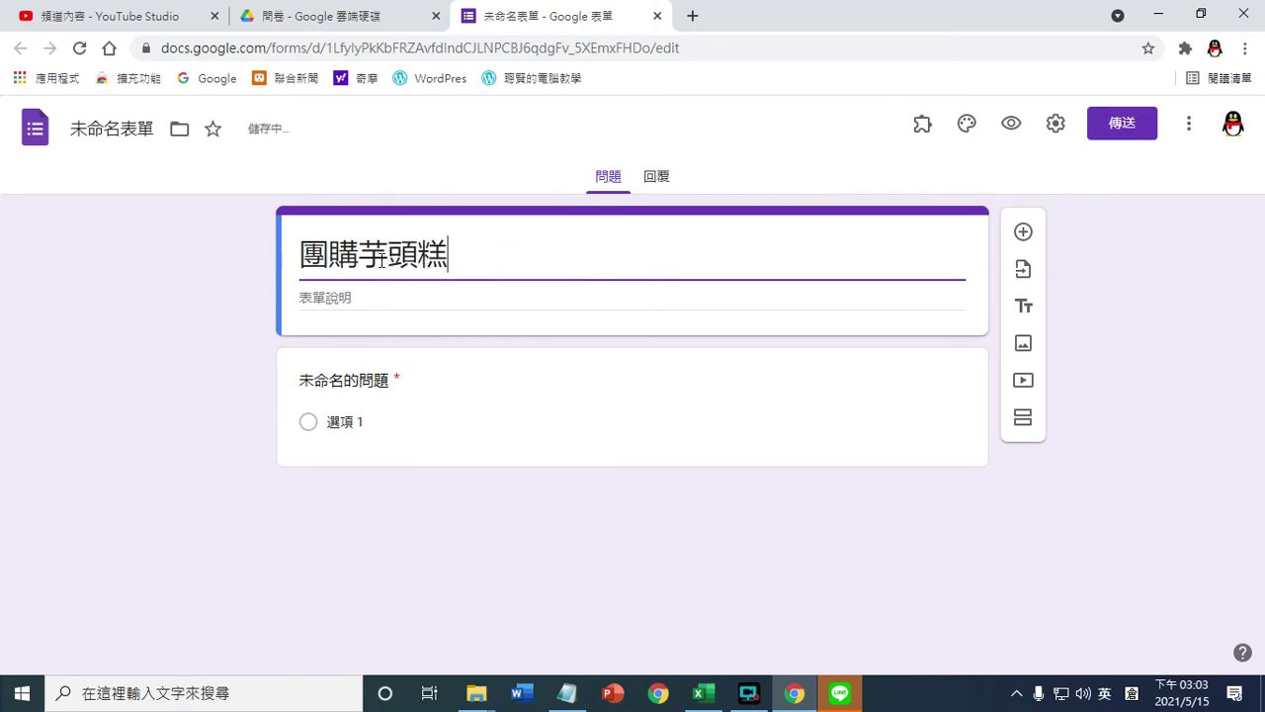
# - Enter 限購5個,先搶... as the form description
pyautogui.click(371, 301)
pyautogui.press('shift')
pyautogui.write('nlav')
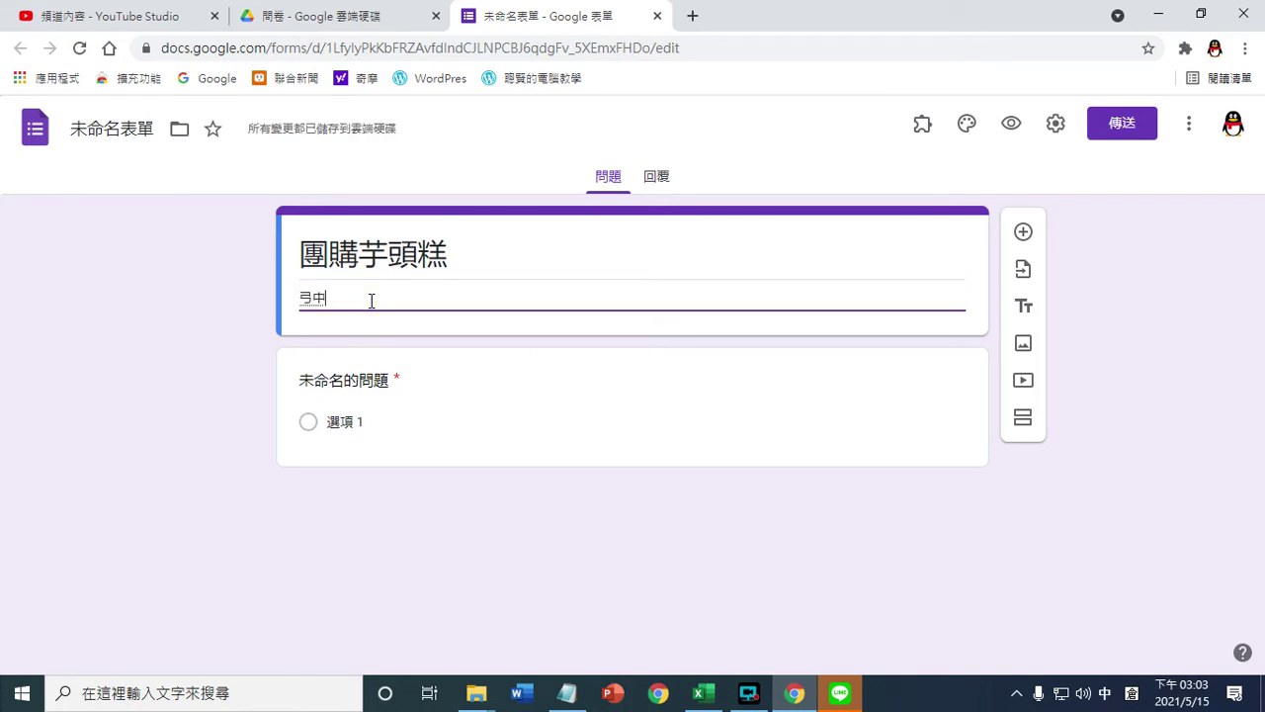
pyautogui.press('space')
pyautogui.write('bcttb')
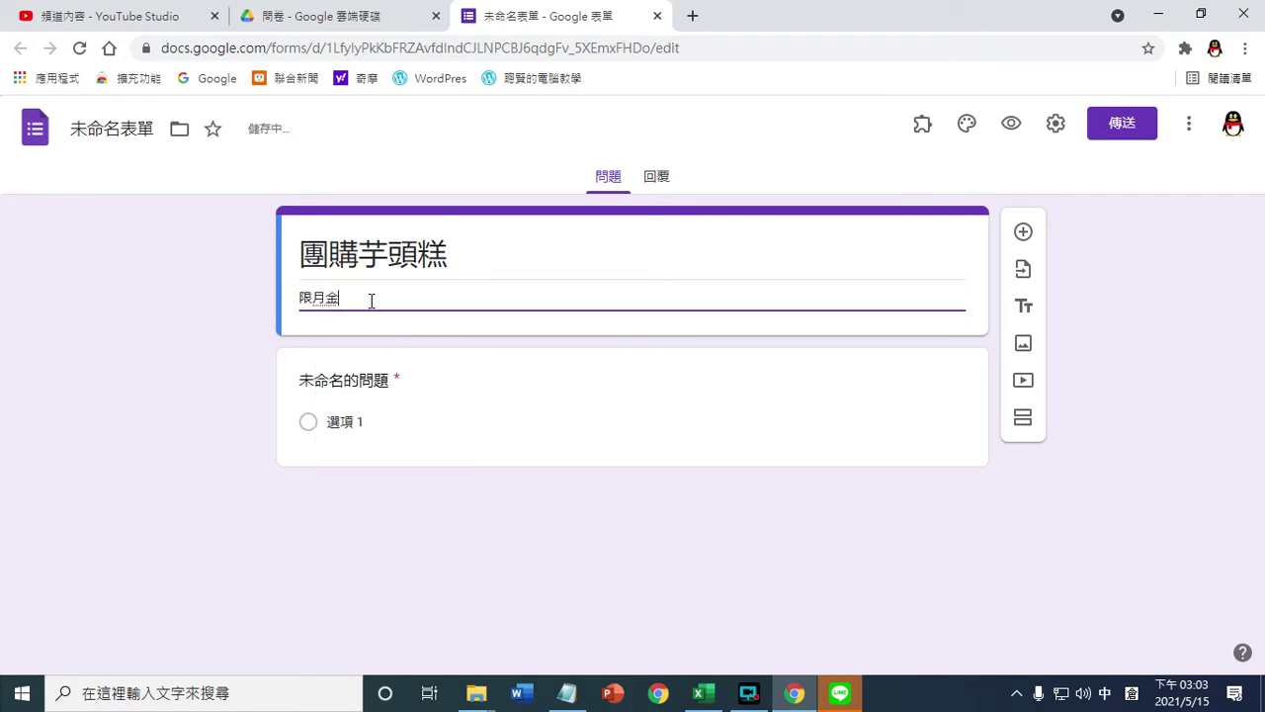
pyautogui.press('space')
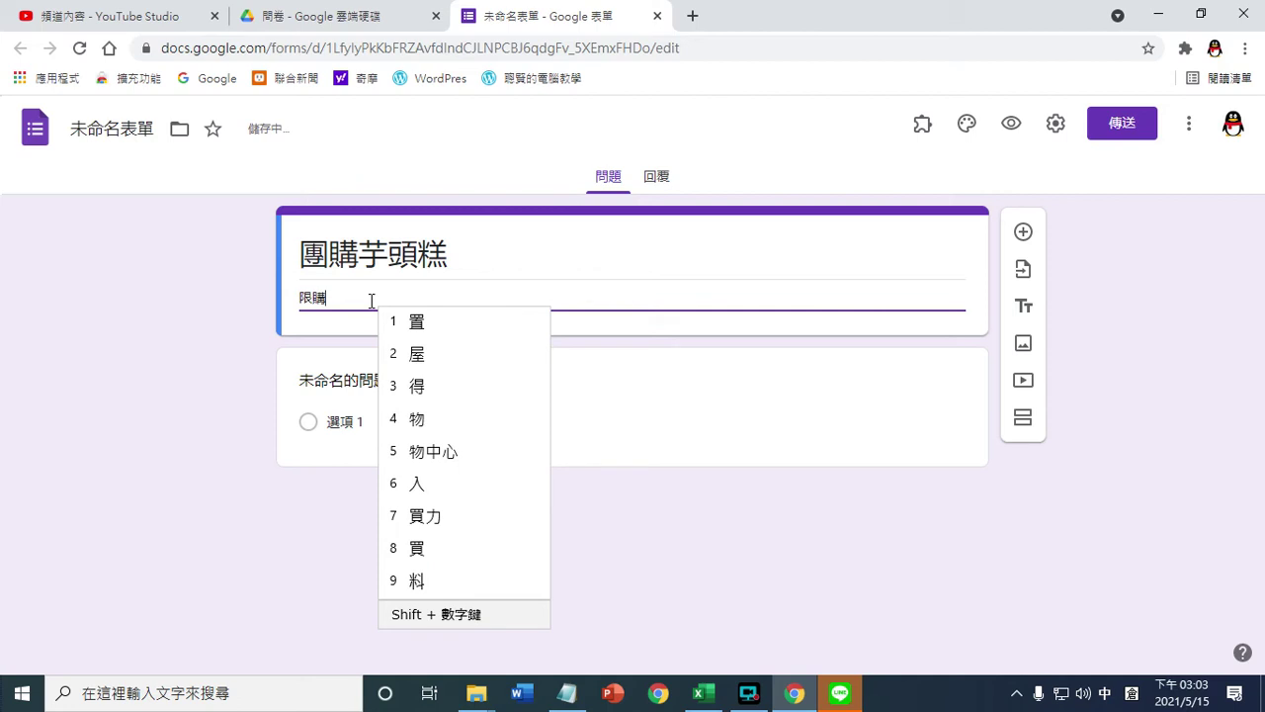
pyautogui.press('Escape')
pyautogui.write('5')
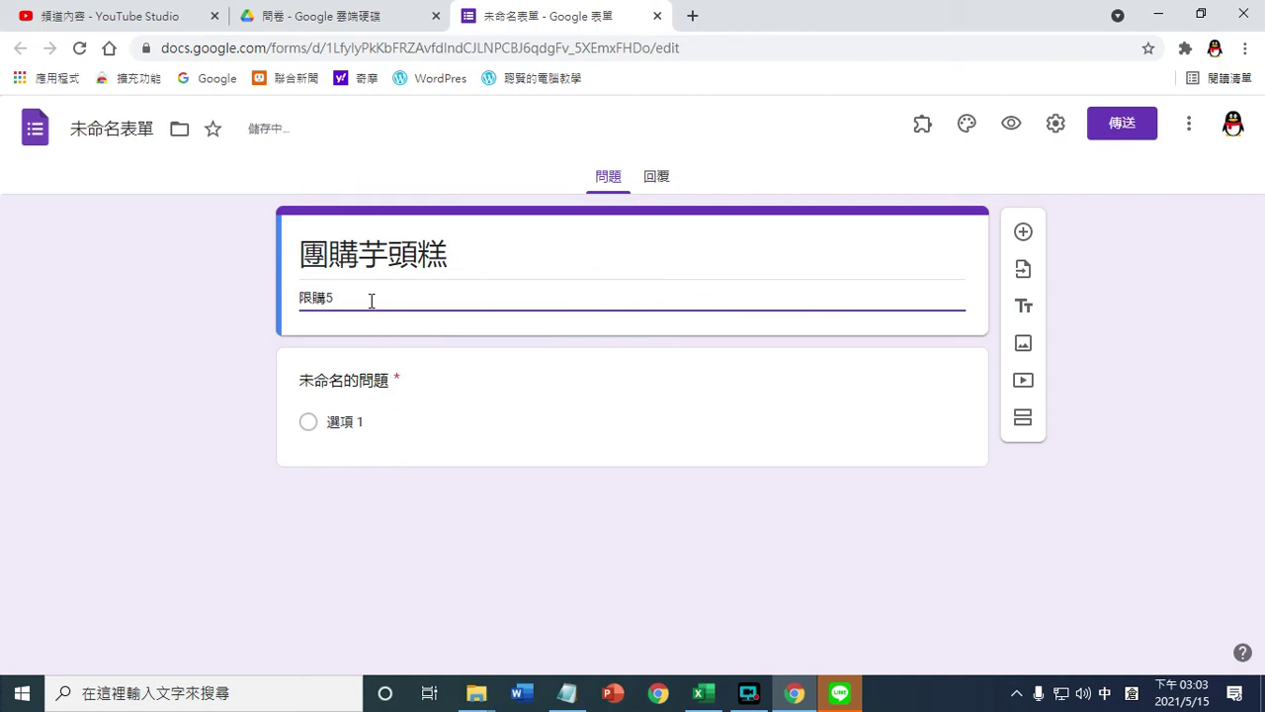
pyautogui.write('owjr')
pyautogui.press('space')
pyautogui.write(',hu')
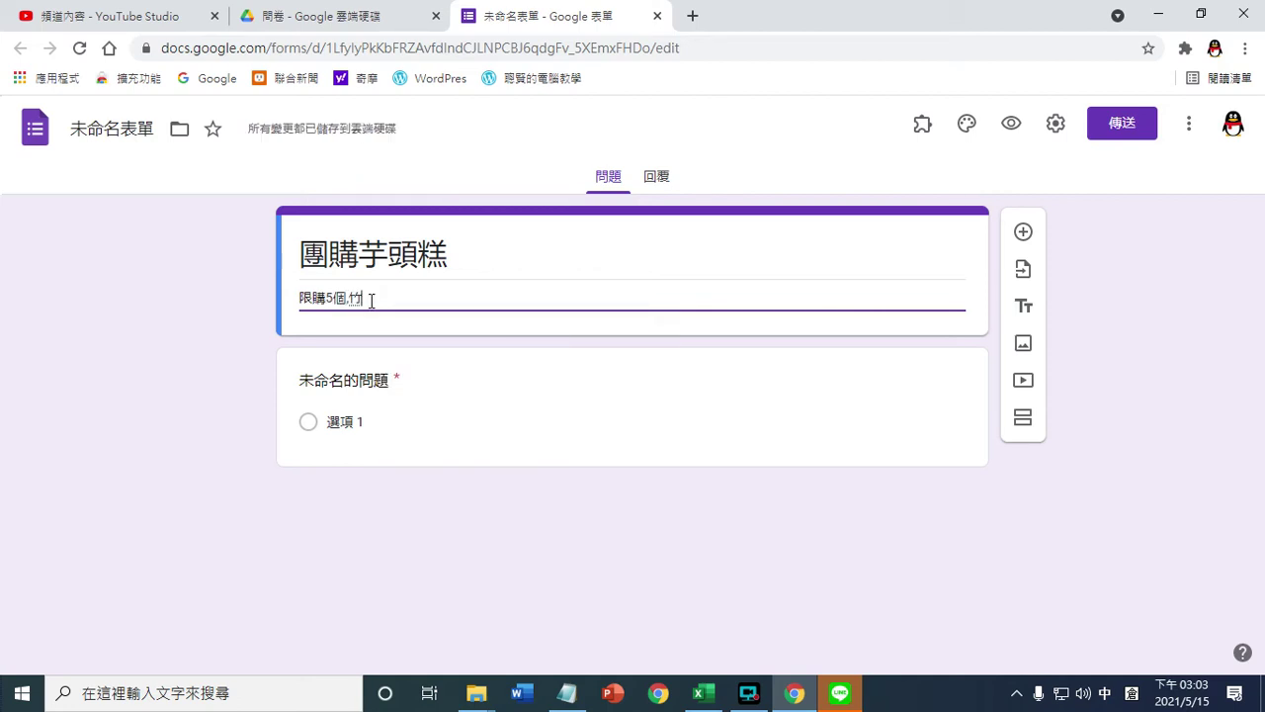
pyautogui.write('u')
pyautogui.press('space')
pyautogui.write('q')
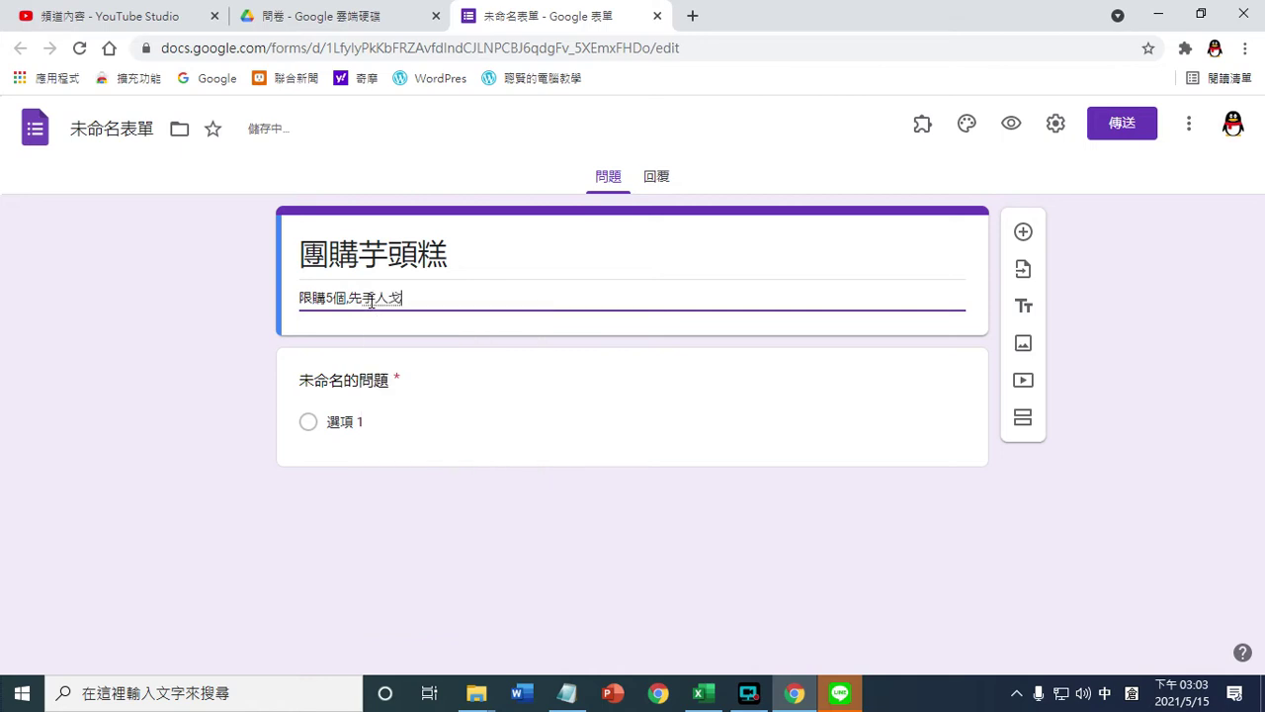
pyautogui.write('oi')
pyautogui.press('space')
pyautogui.write('hgu')
pyautogui.press('space')
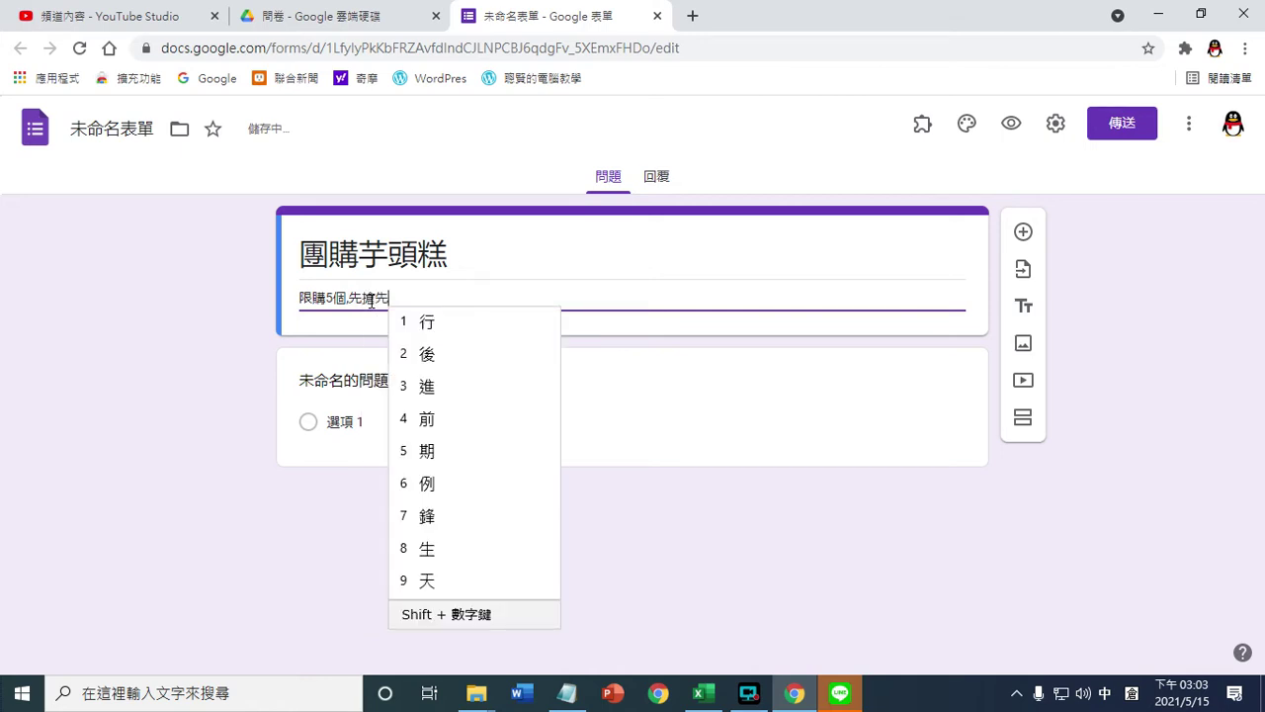
pyautogui.press('Escape')
pyautogui.press('BackSpace')
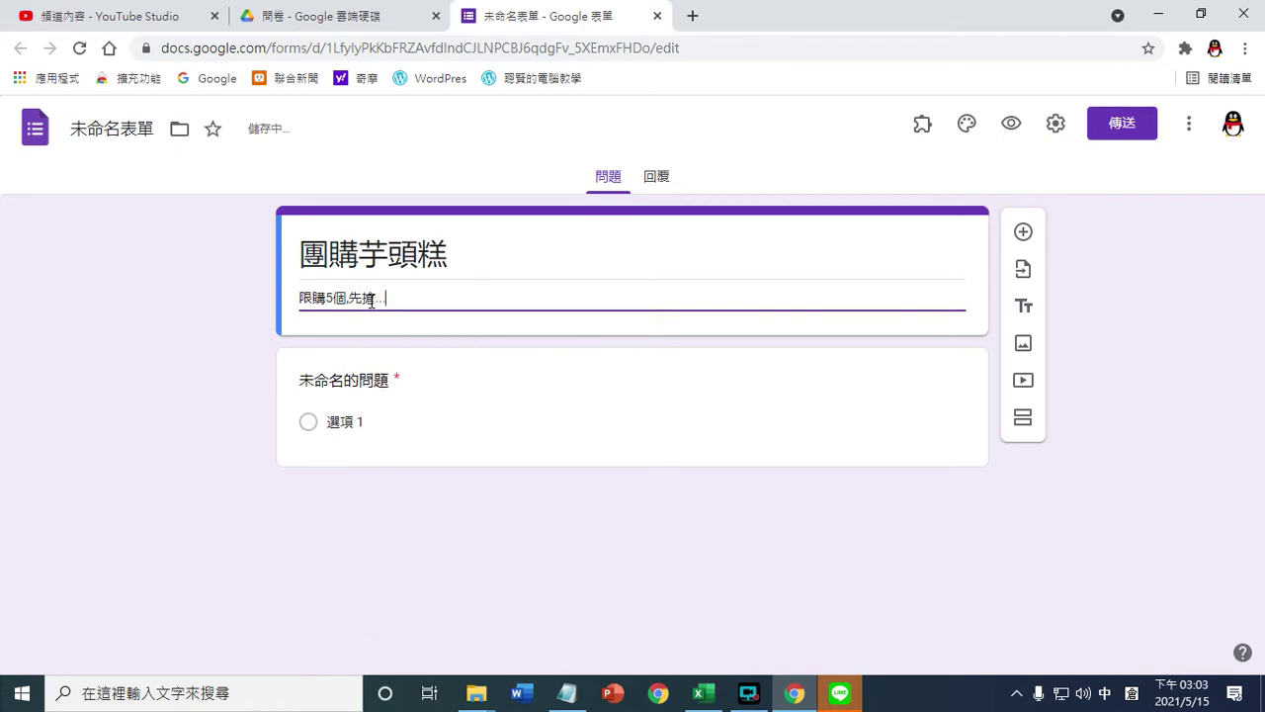
# - Retitle the untitled first question as 姓名
pyautogui.click(395, 381)
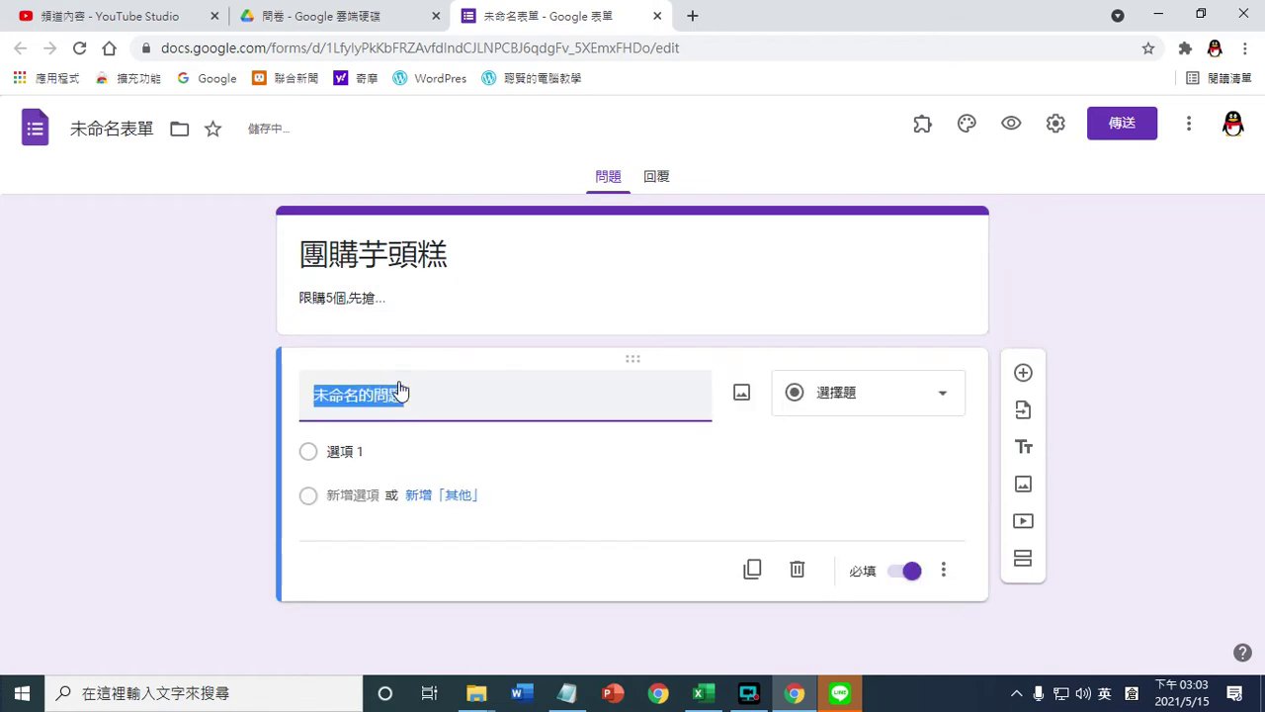
pyautogui.write('hqmn')
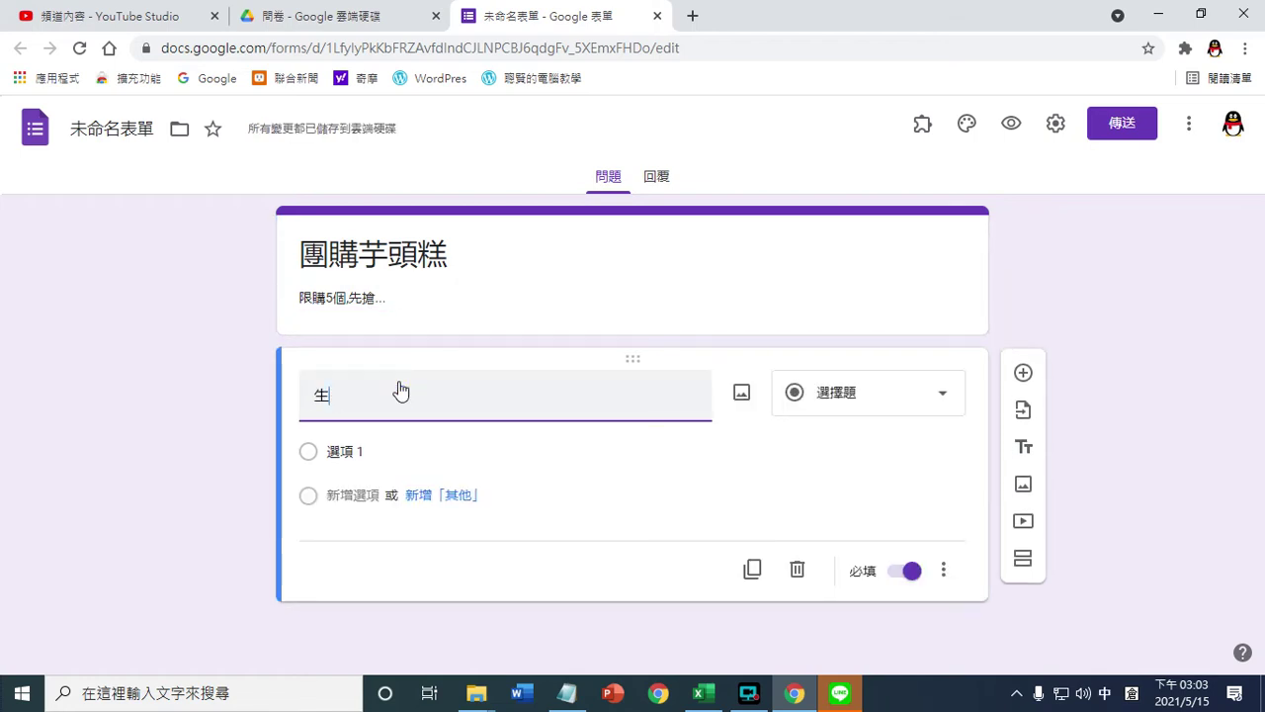
pyautogui.press('space')
pyautogui.press('2')
pyautogui.press('shift')
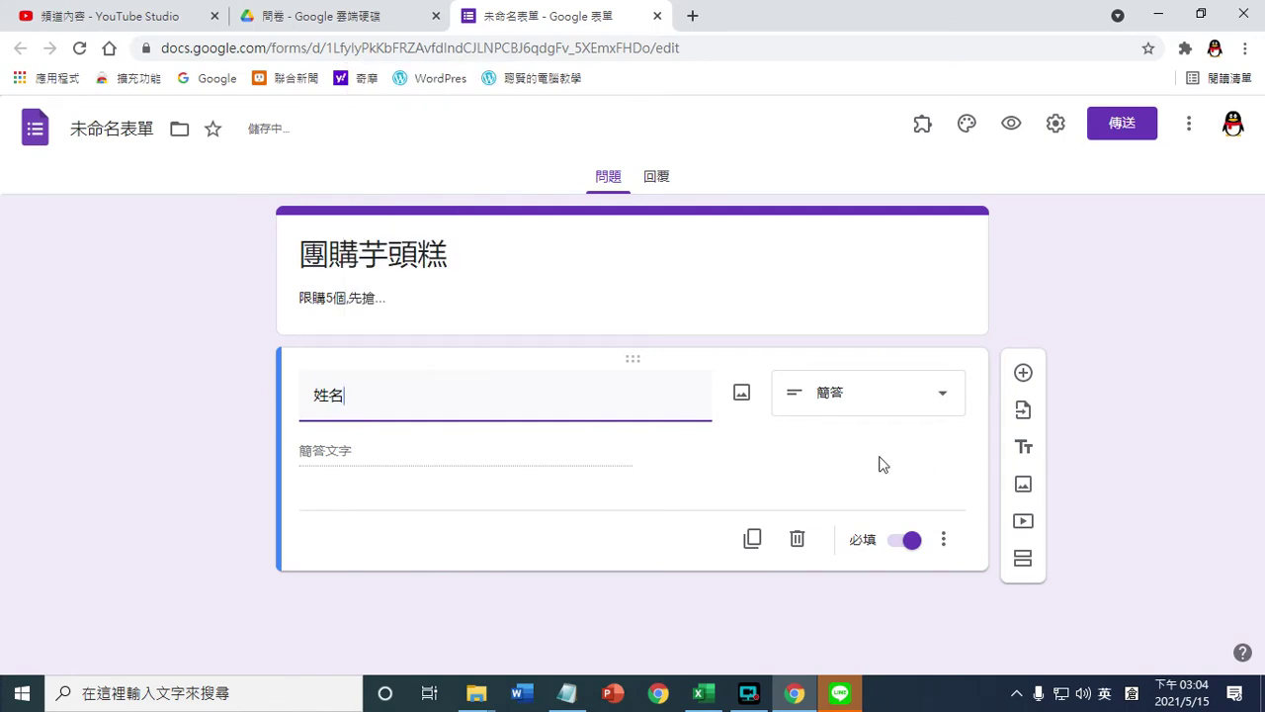
# - Add a second question below the name question and title it 電話
pyautogui.click(1024, 376)
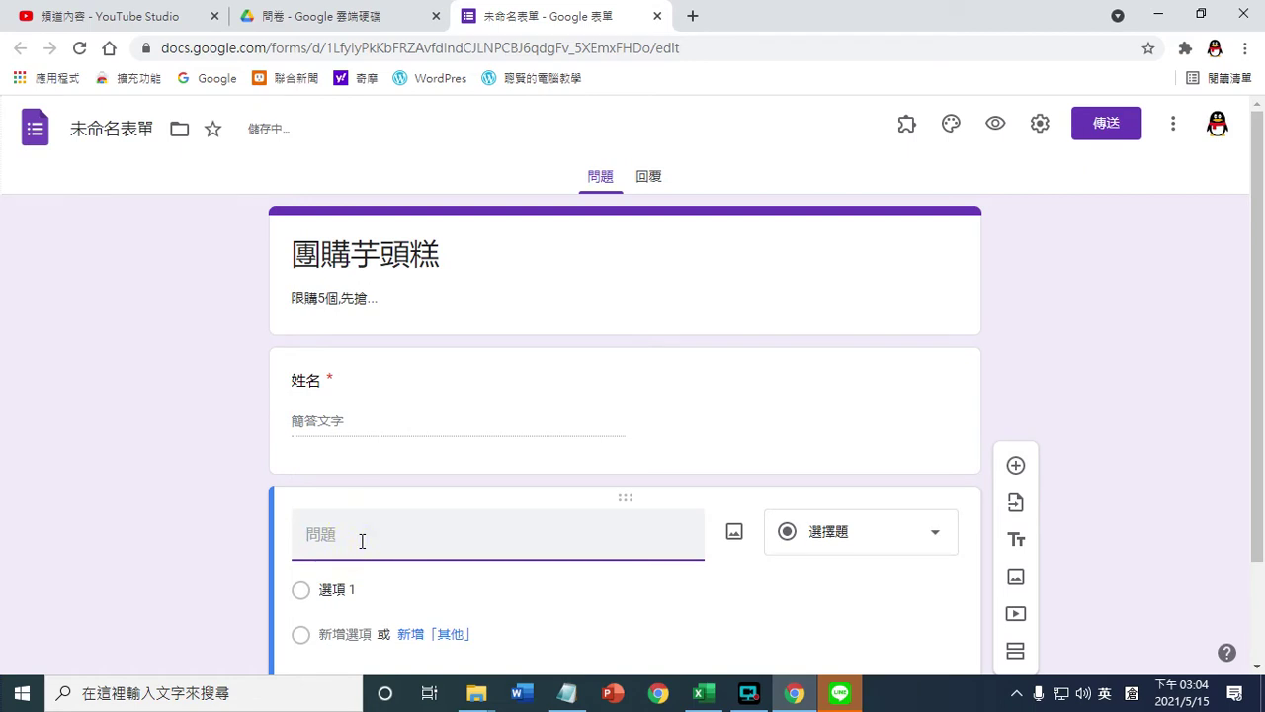
pyautogui.write('MBWU')
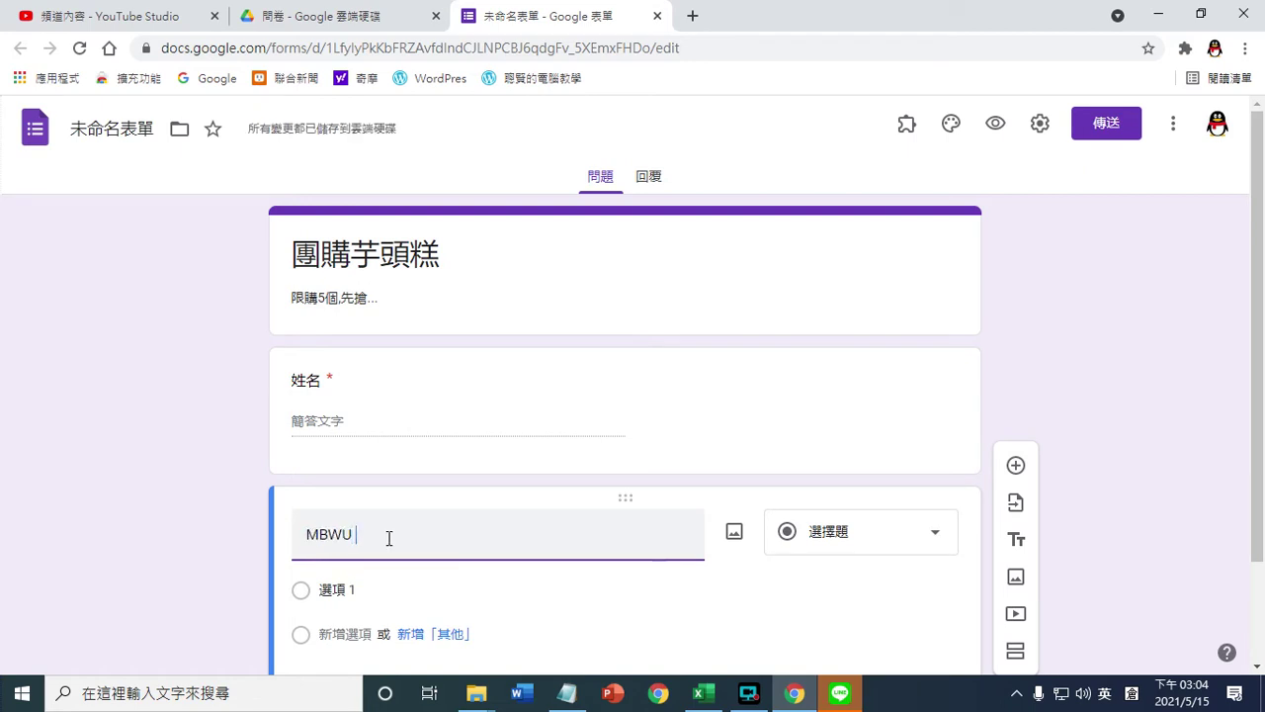
pyautogui.press('BackSpace')
pyautogui.press('BackSpace')
pyautogui.press('shift')
pyautogui.write('mbwu yrhjr')
pyautogui.press('shift')
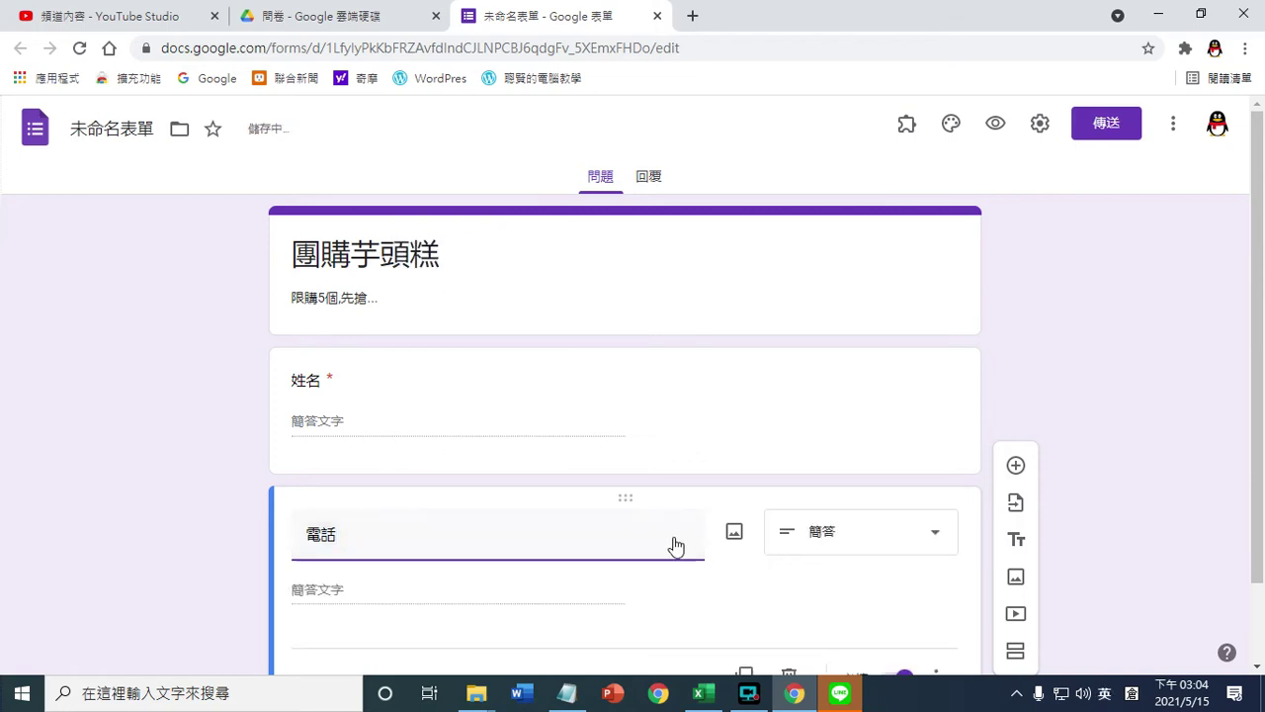
# - Insert 手機 at the start of the phone question's title so it reads 手機電話
pyautogui.click(309, 534)
pyautogui.press('shift')
pyautogui.write('qdvi')
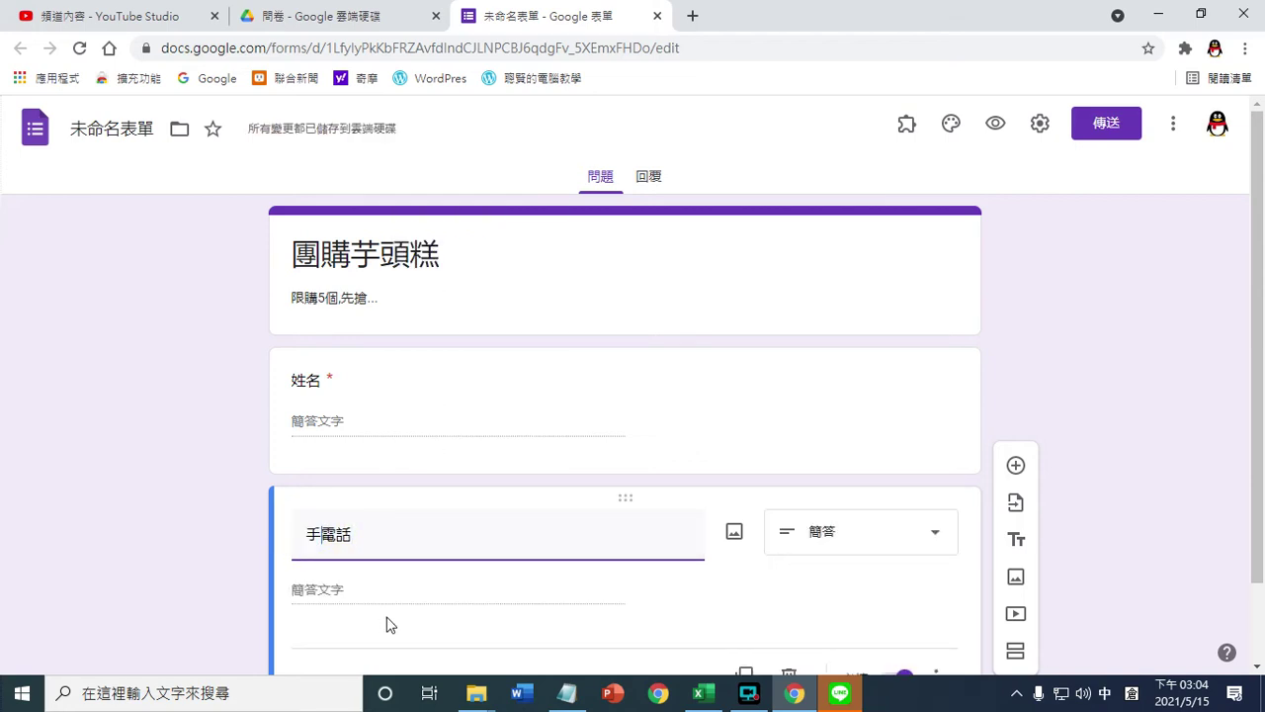
pyautogui.press('space')
pyautogui.press('shift')
# - Add a third question below the mobile phone question and title it 住址
pyautogui.scroll(-1, 698, 543)
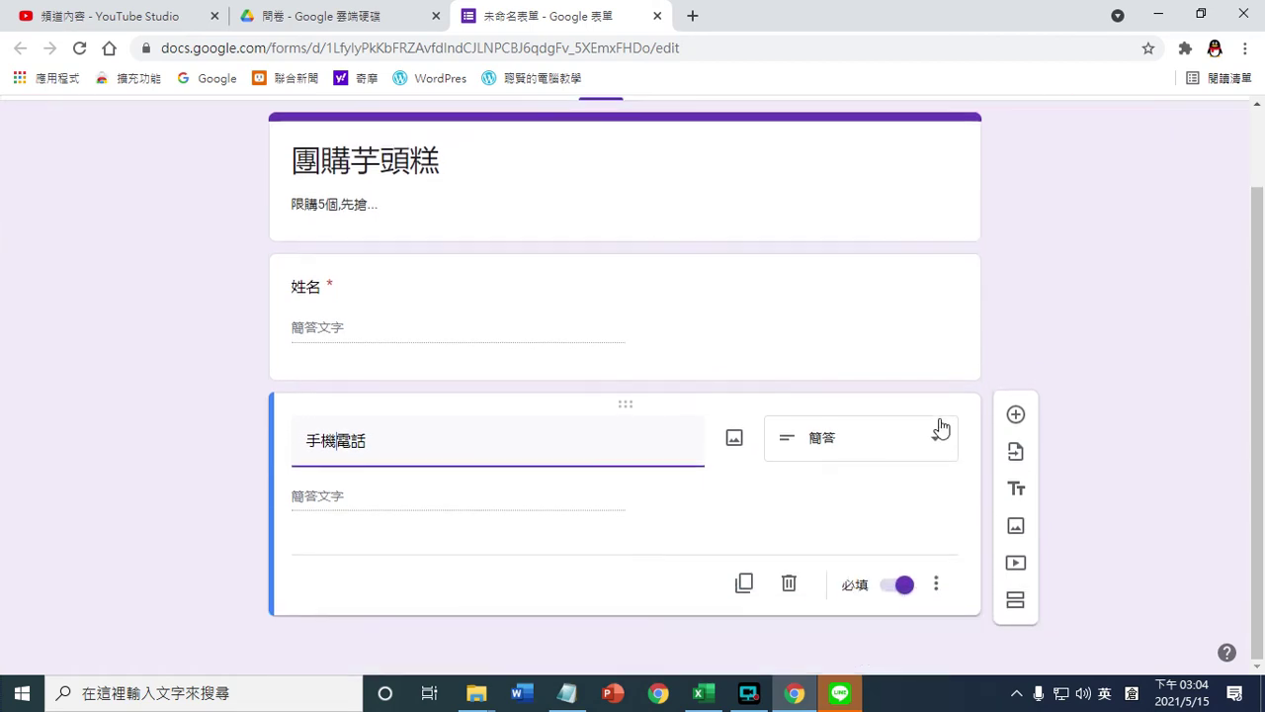
pyautogui.click(1016, 420)
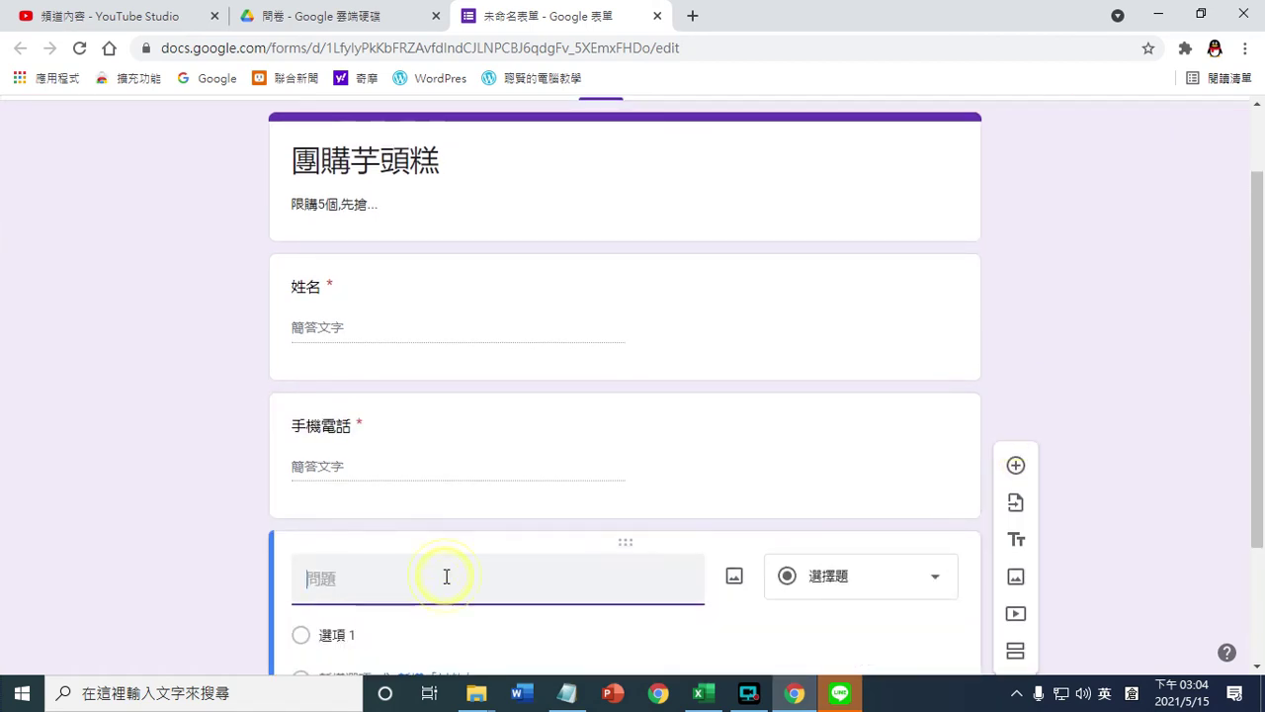
pyautogui.press('shift')
pyautogui.write('oyg')
pyautogui.press('space')
pyautogui.write('gyl')
pyautogui.press('space')
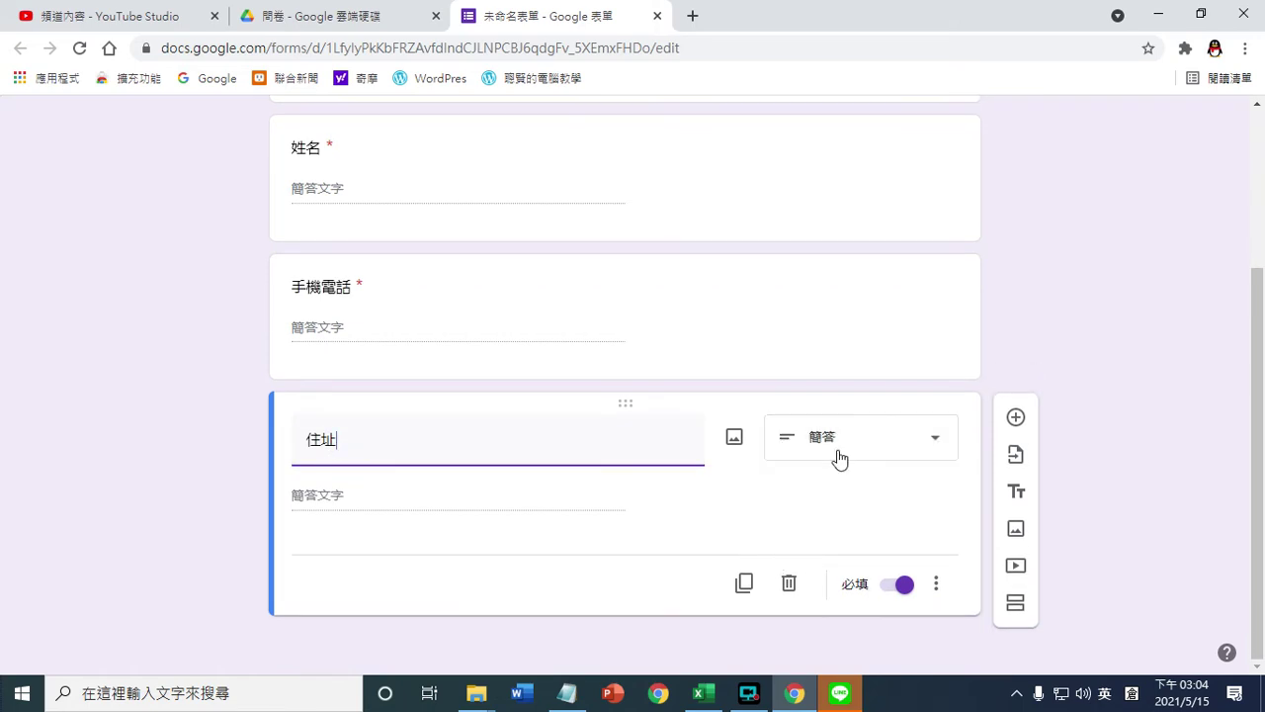
# - Rename the form file from its default name to the form's title, 團購芋頭糕
pyautogui.scroll(2, 838, 458)
pyautogui.scroll(-2, 824, 444)
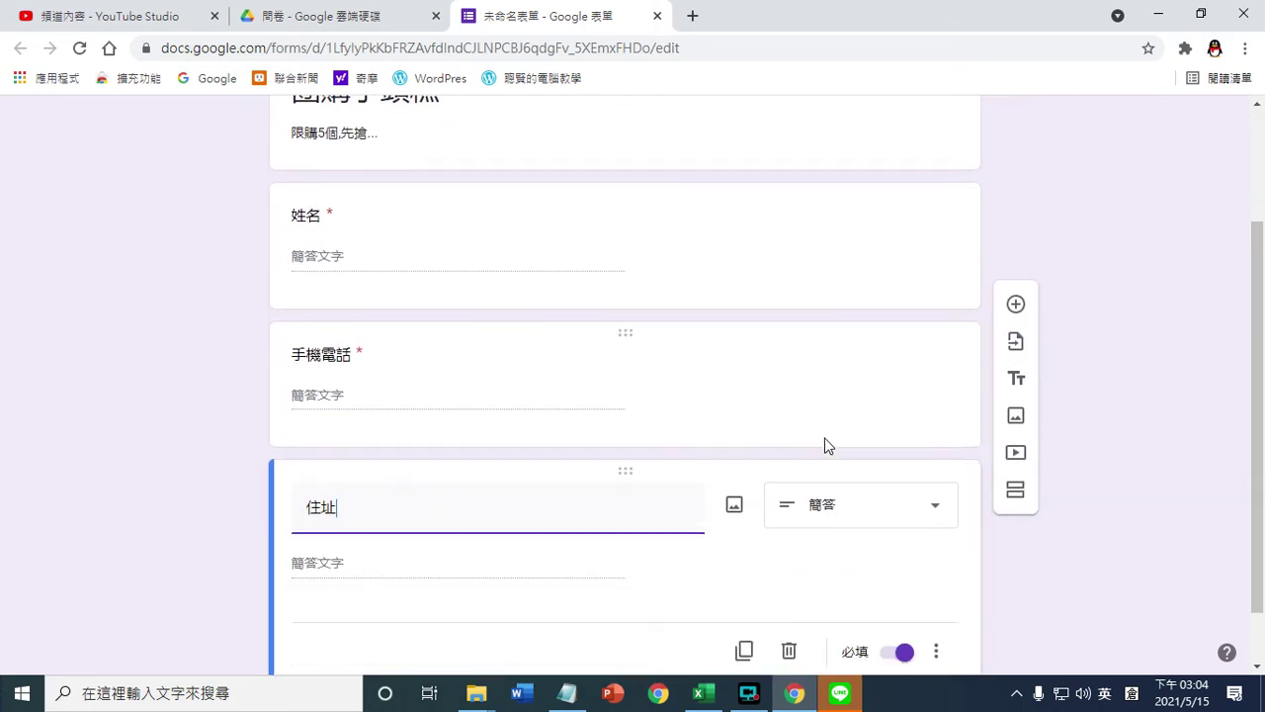
pyautogui.click(511, 633)
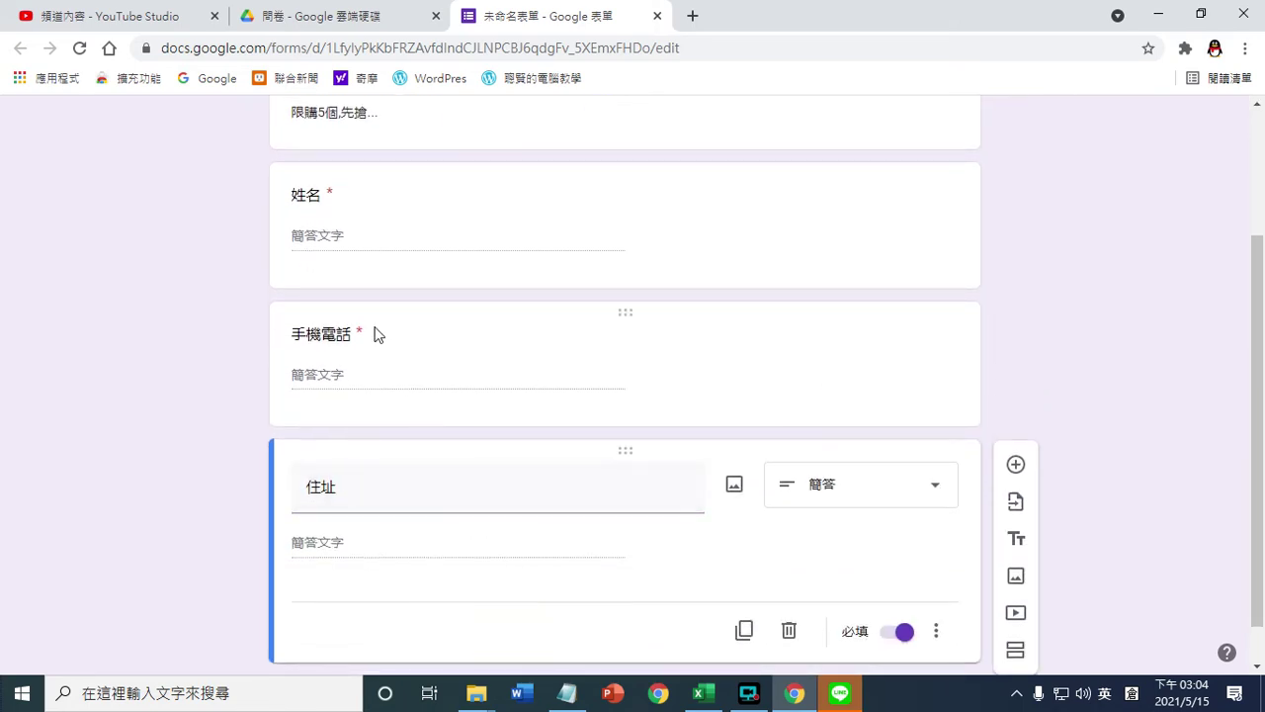
pyautogui.scroll(2, 376, 335)
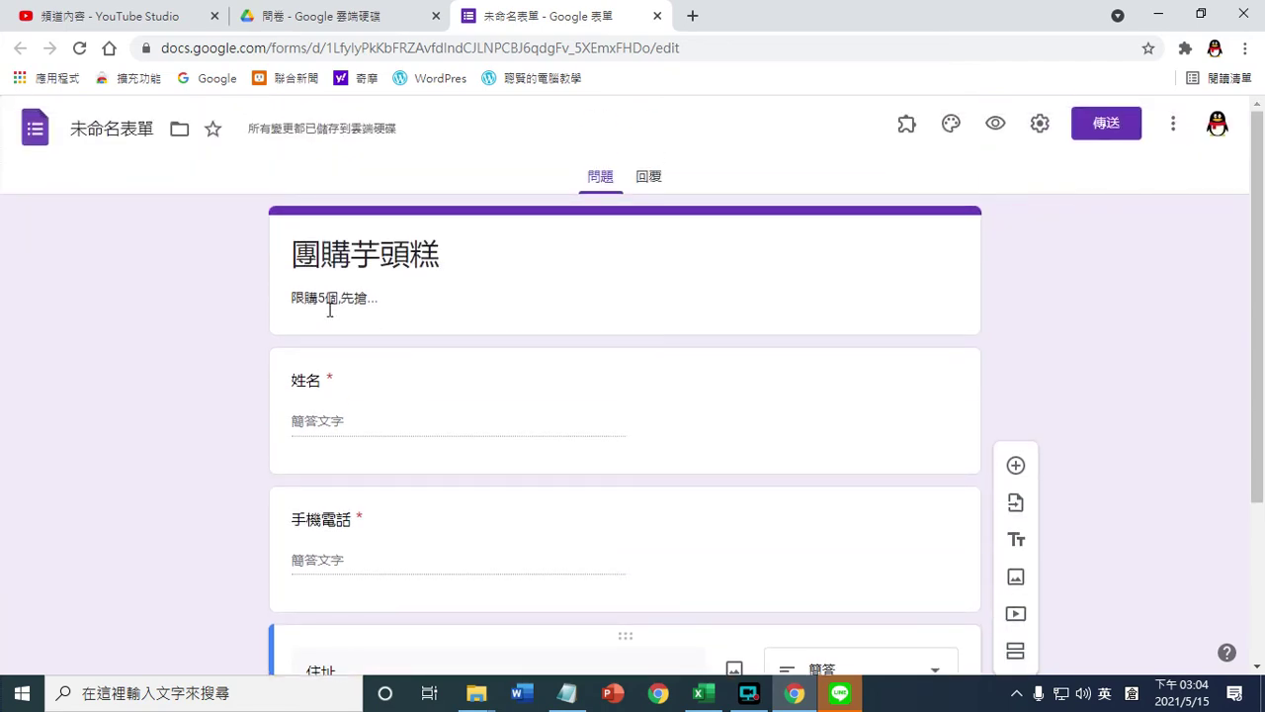
pyautogui.doubleClick(333, 248)
pyautogui.click(113, 127)
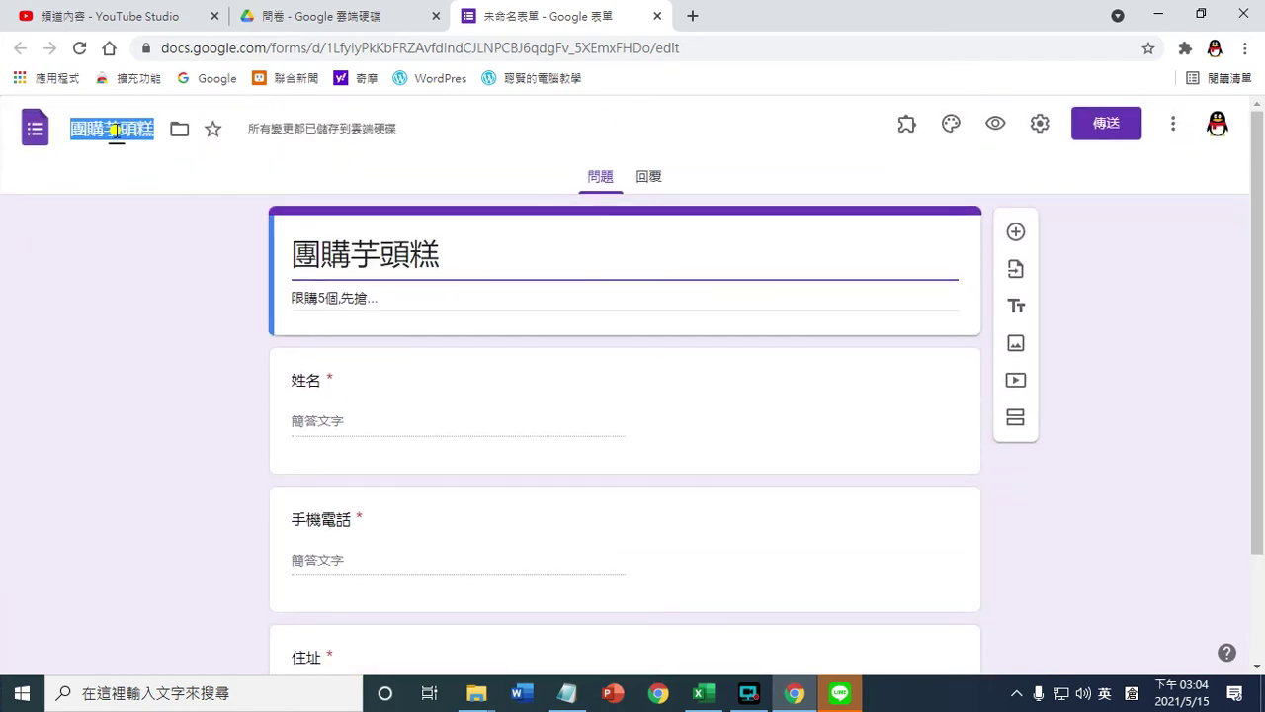
pyautogui.press('Return')
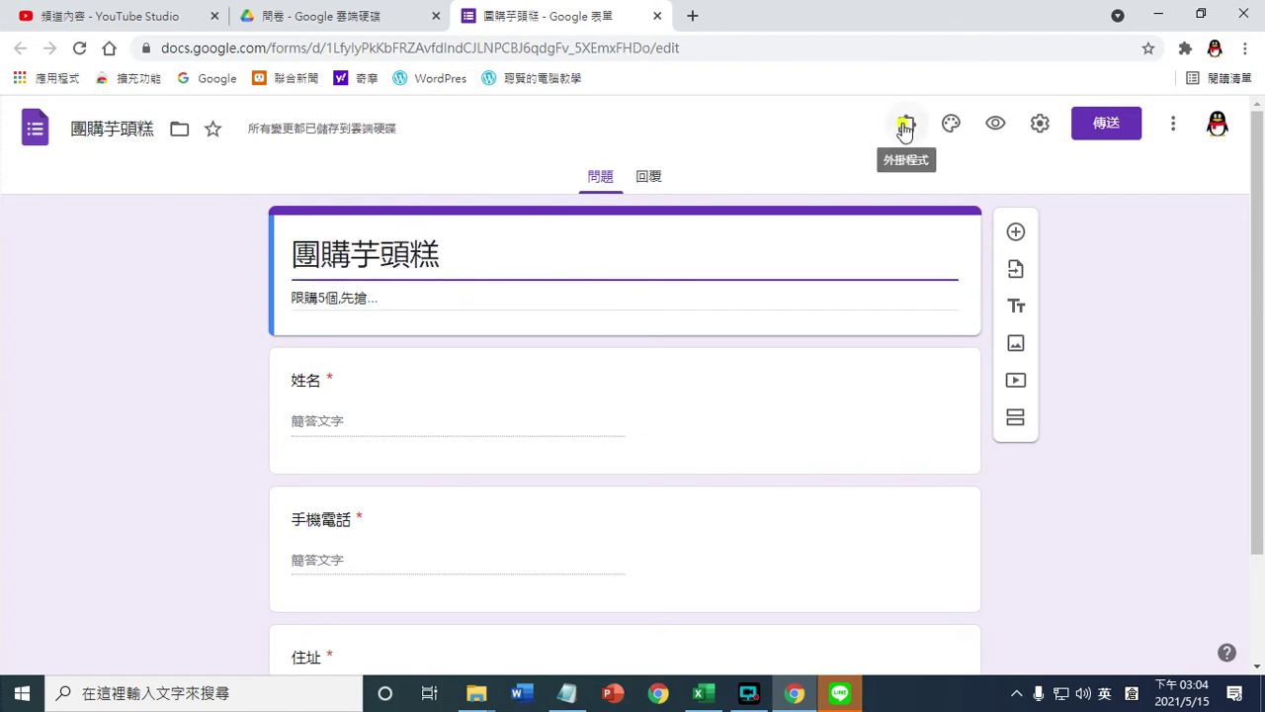
# - Open the limit settings of the formLimiter add-on for this form
pyautogui.click(906, 124)
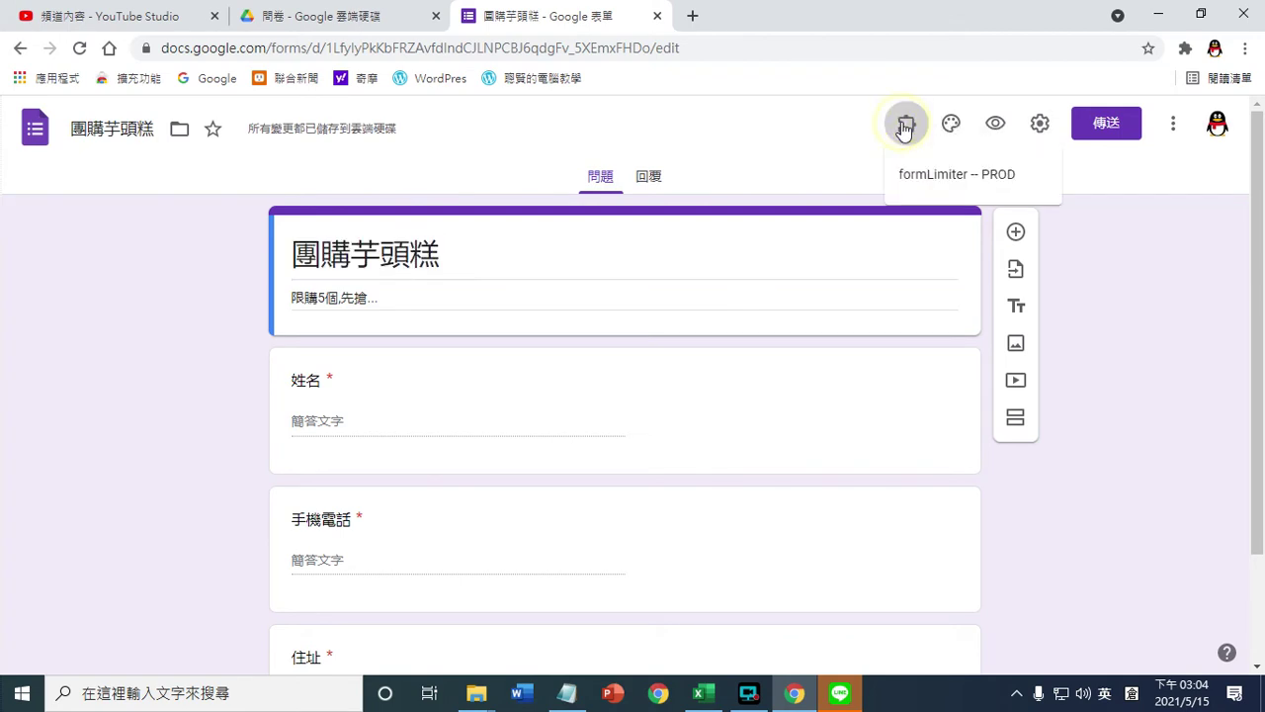
pyautogui.click(1000, 180)
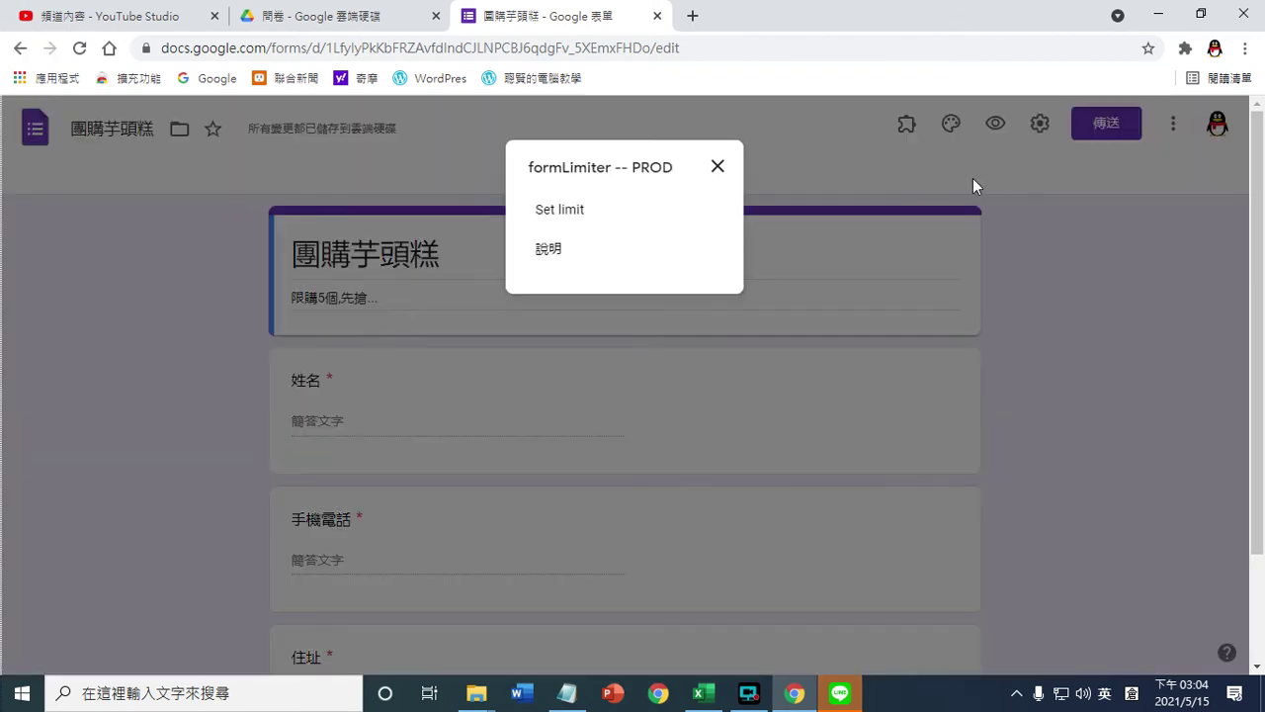
pyautogui.click(558, 210)
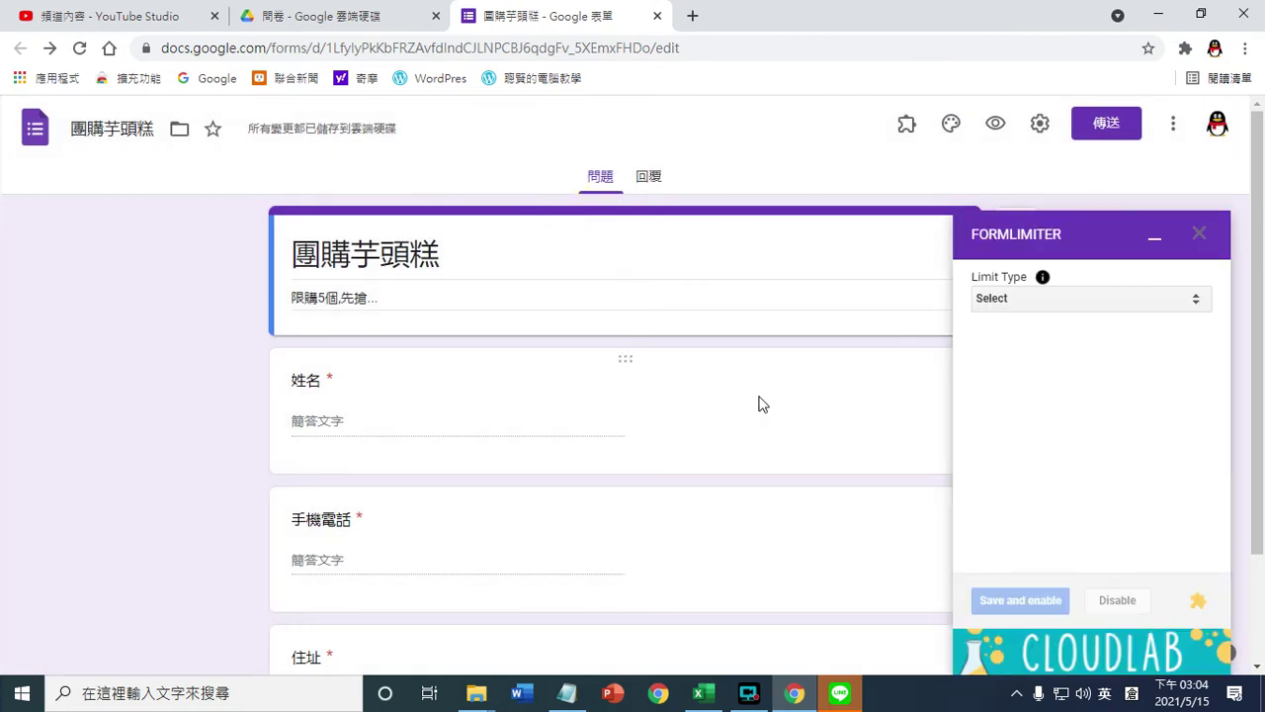
# - Set the formLimiter limit type to number of form responses
pyautogui.click(1037, 302)
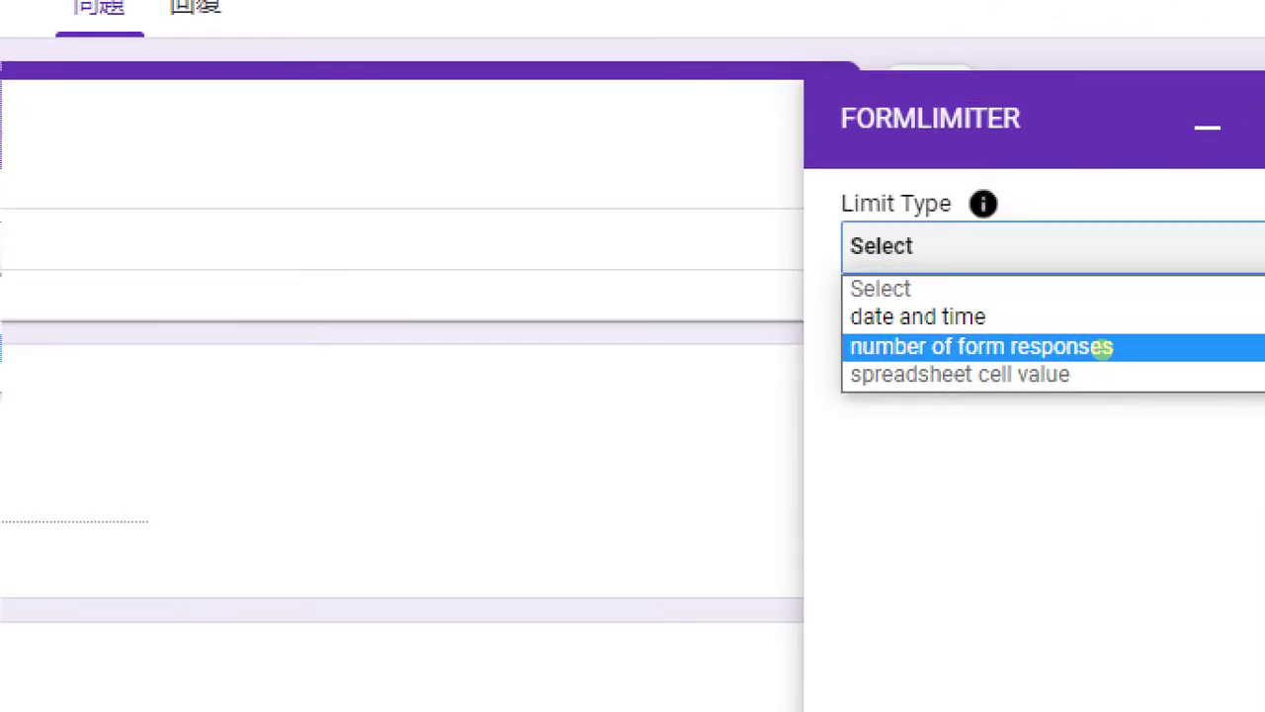
pyautogui.moveTo(962, 359); pyautogui.dragTo(1163, 374)
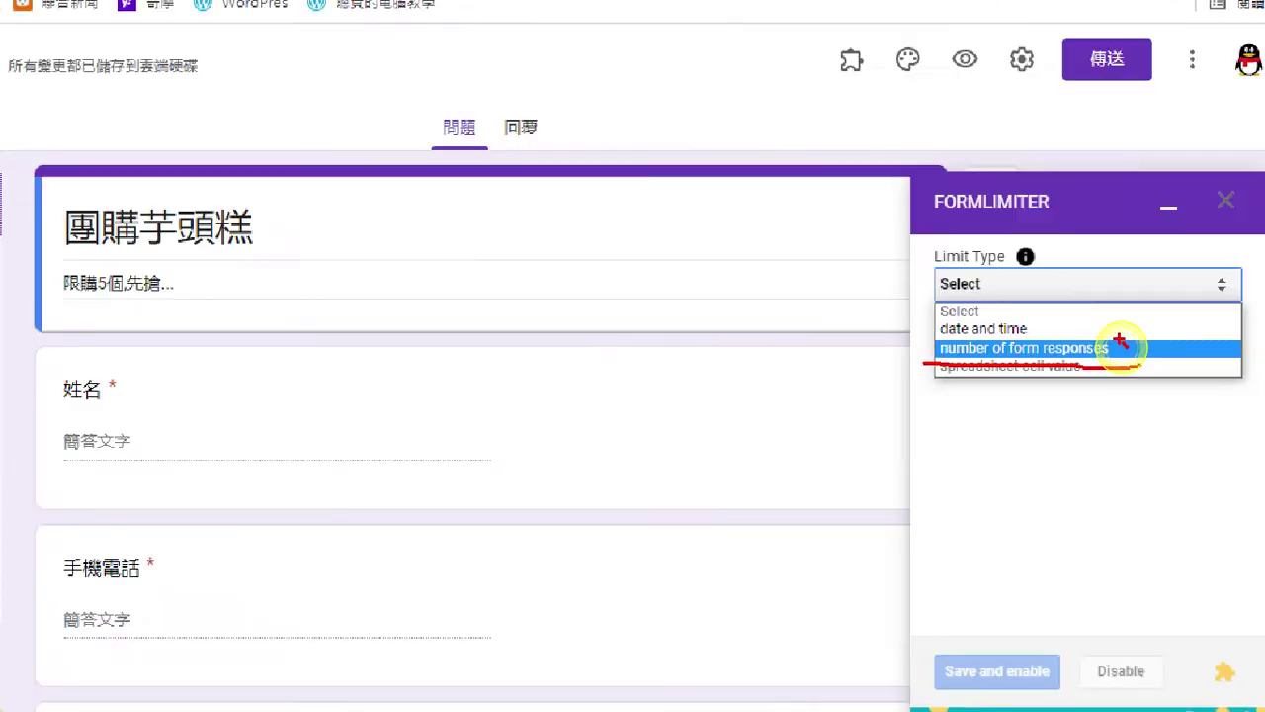
pyautogui.press('Escape')
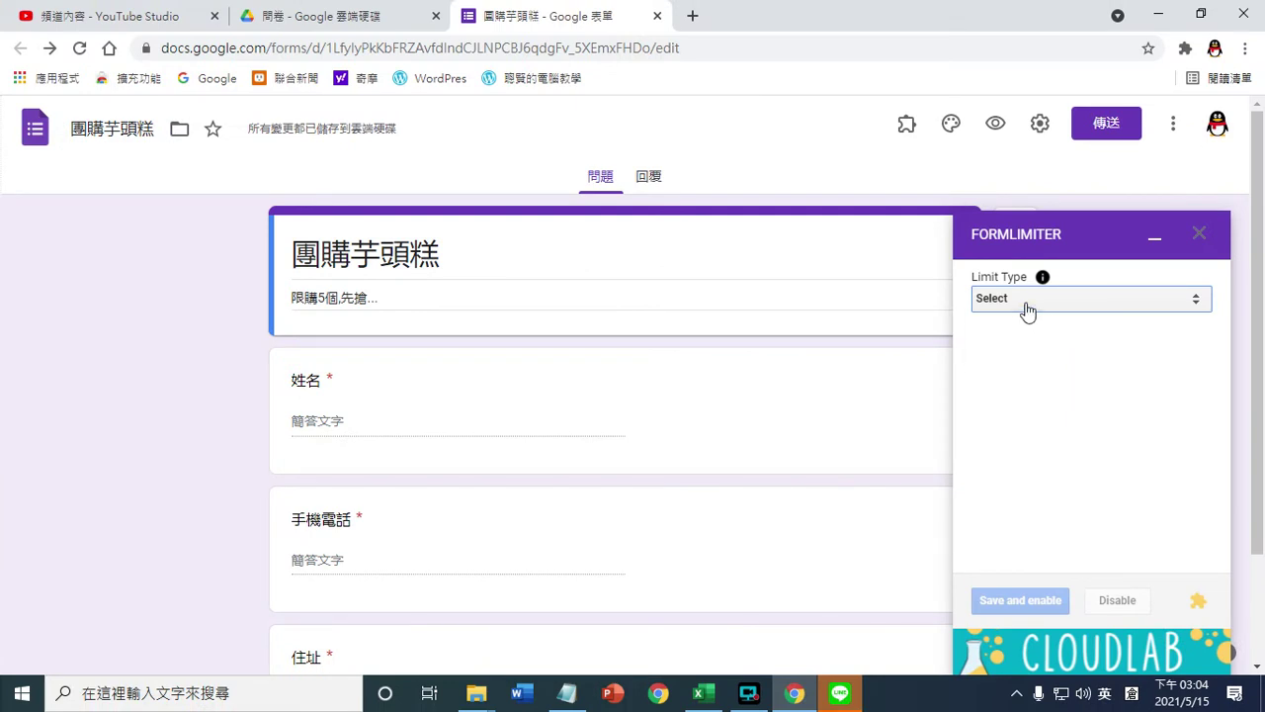
pyautogui.click(1028, 311)
pyautogui.click(1042, 341)
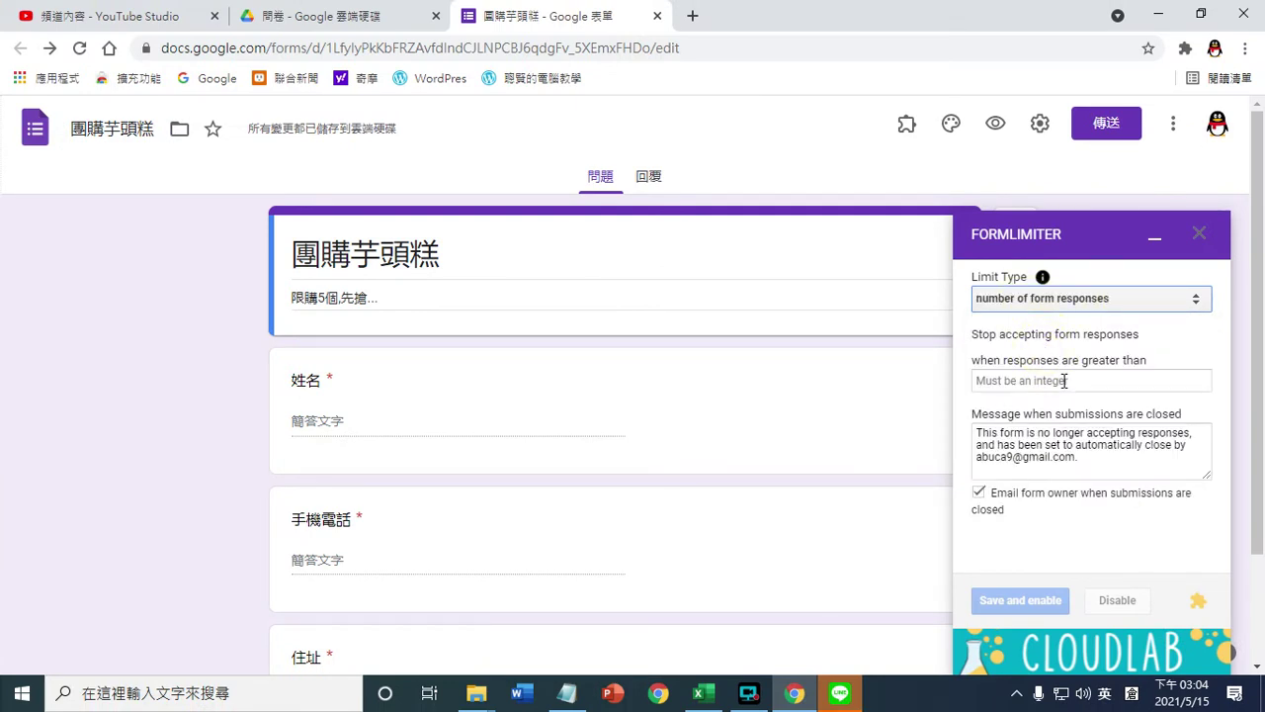
# - Set formLimiter to stop accepting responses when the number of responses is greater than 4
pyautogui.click(1068, 381)
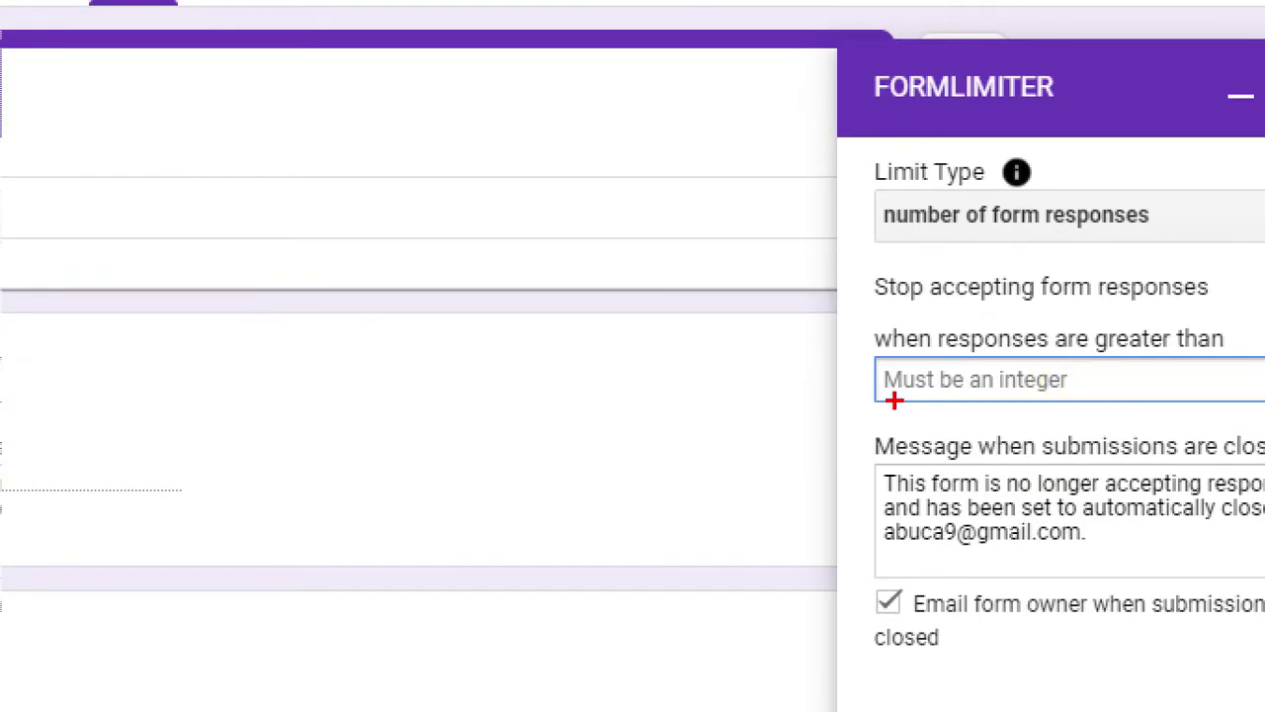
pyautogui.moveTo(894, 400); pyautogui.dragTo(1067, 398)
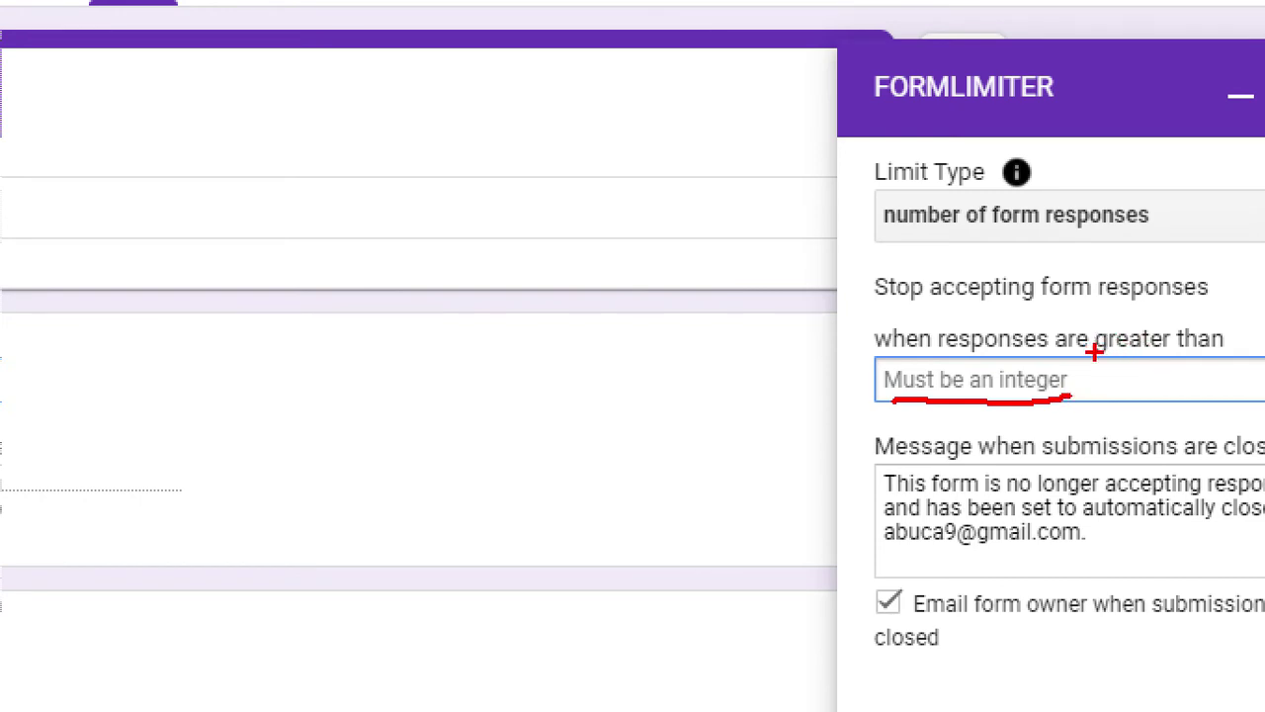
pyautogui.moveTo(1095, 352); pyautogui.dragTo(1198, 353)
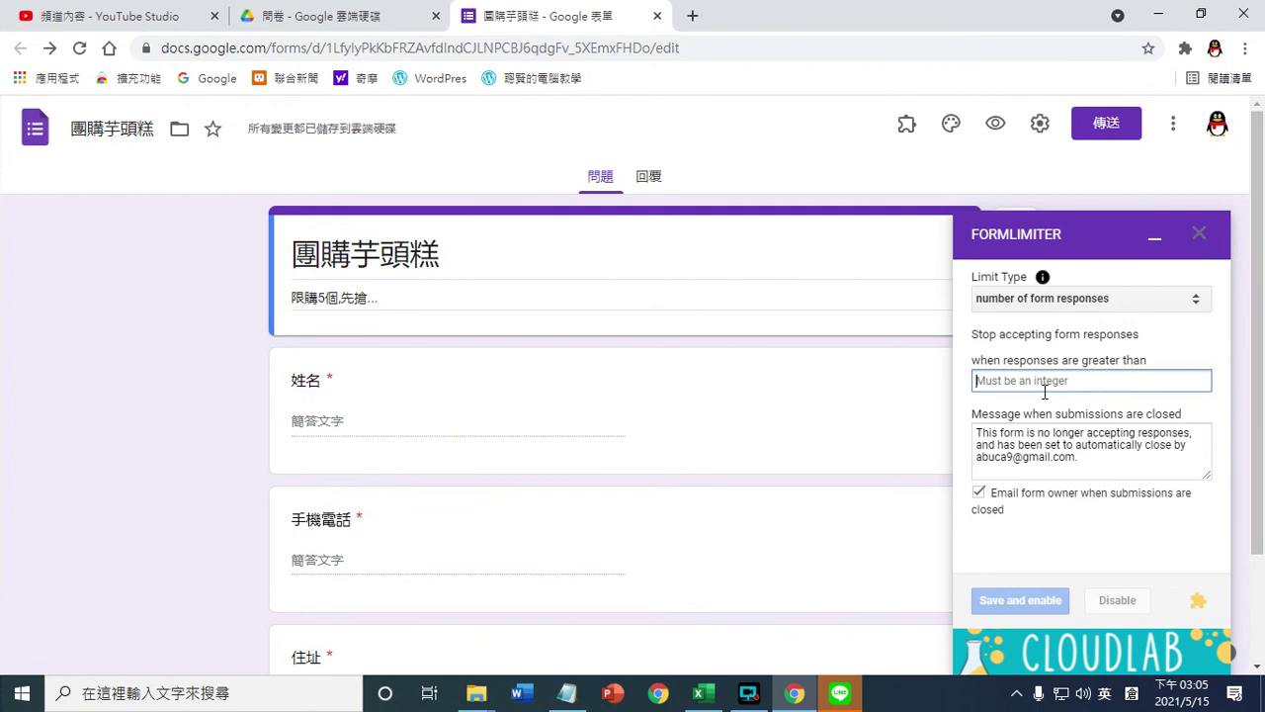
pyautogui.write('4')
pyautogui.click(1154, 344)
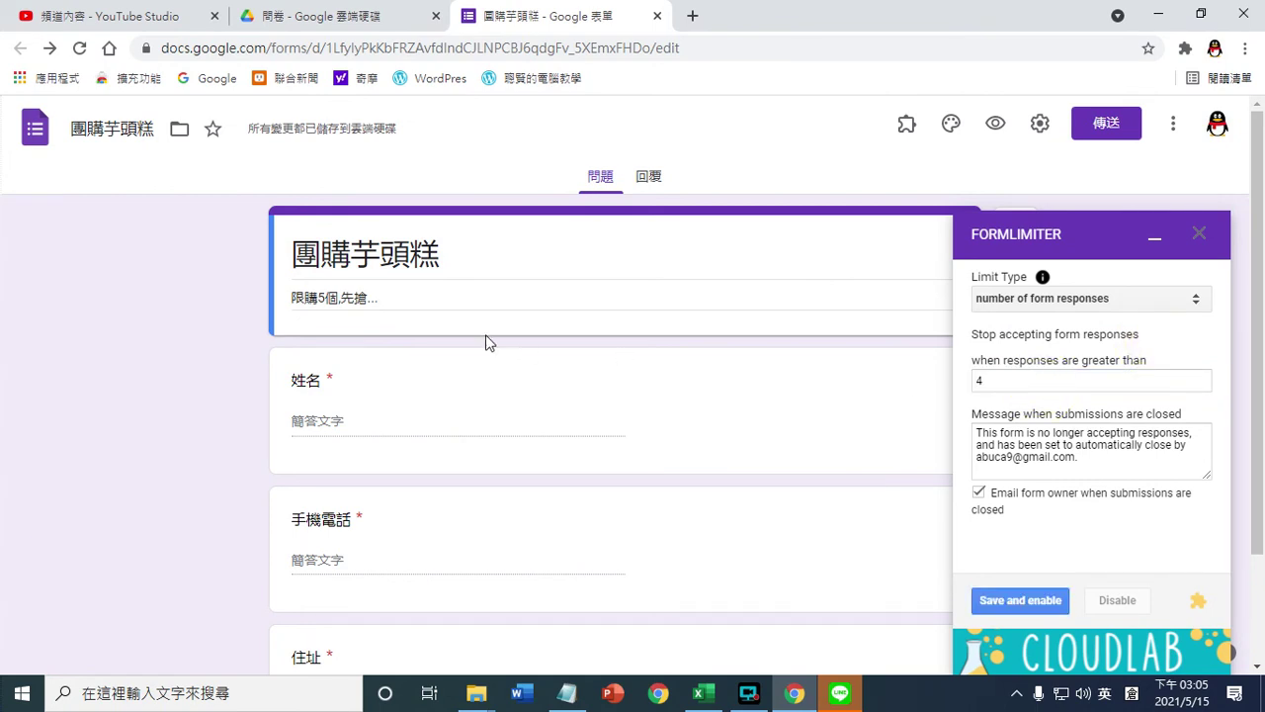
pyautogui.click(1021, 379)
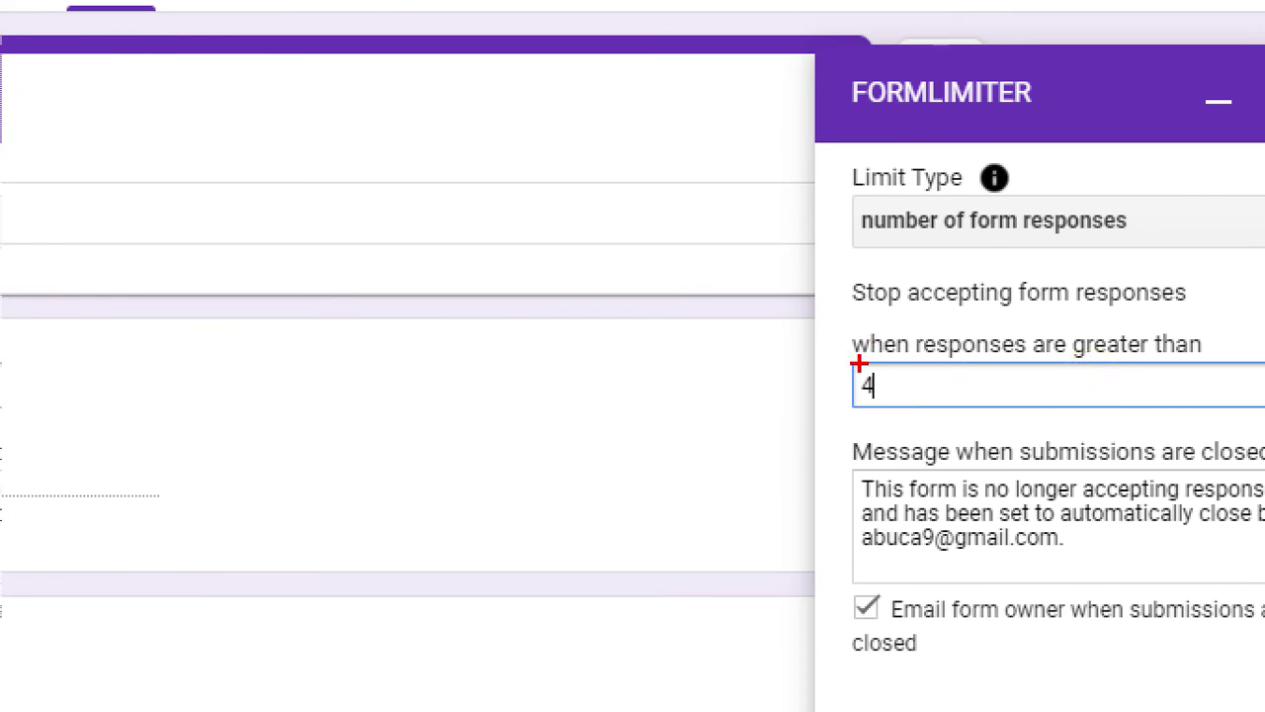
pyautogui.moveTo(859, 364); pyautogui.dragTo(1208, 352)
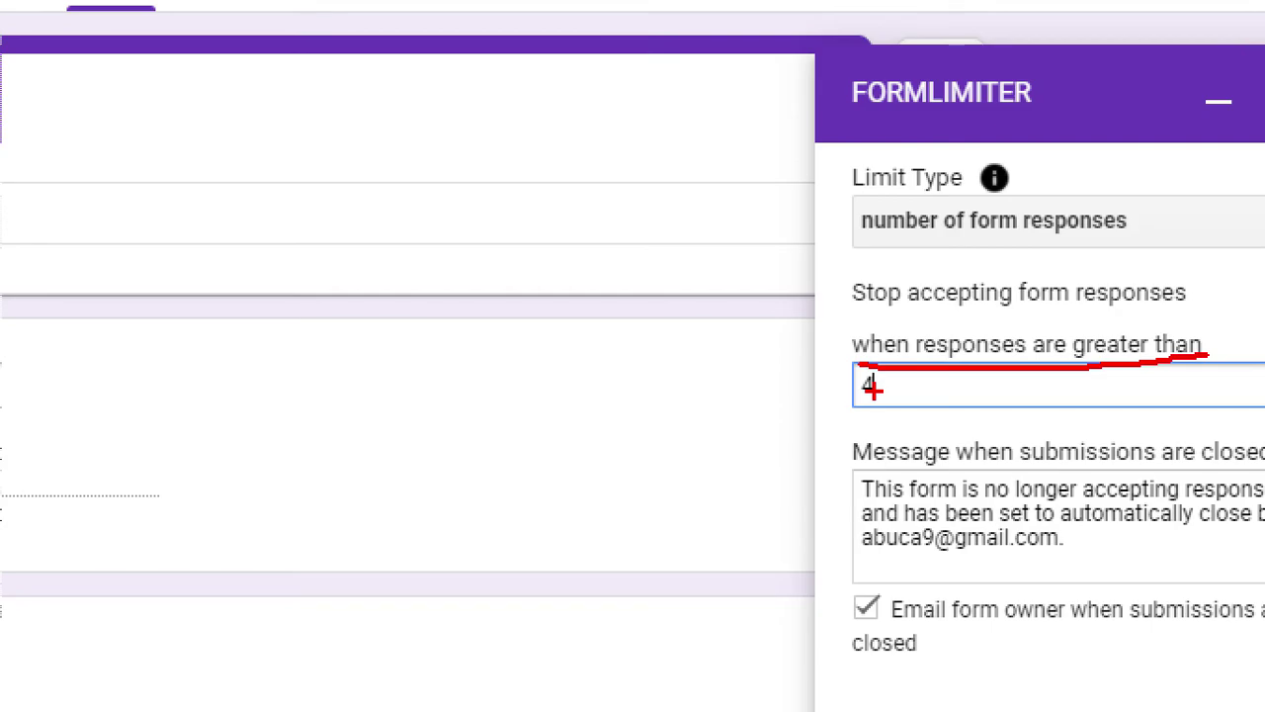
pyautogui.press('Escape')
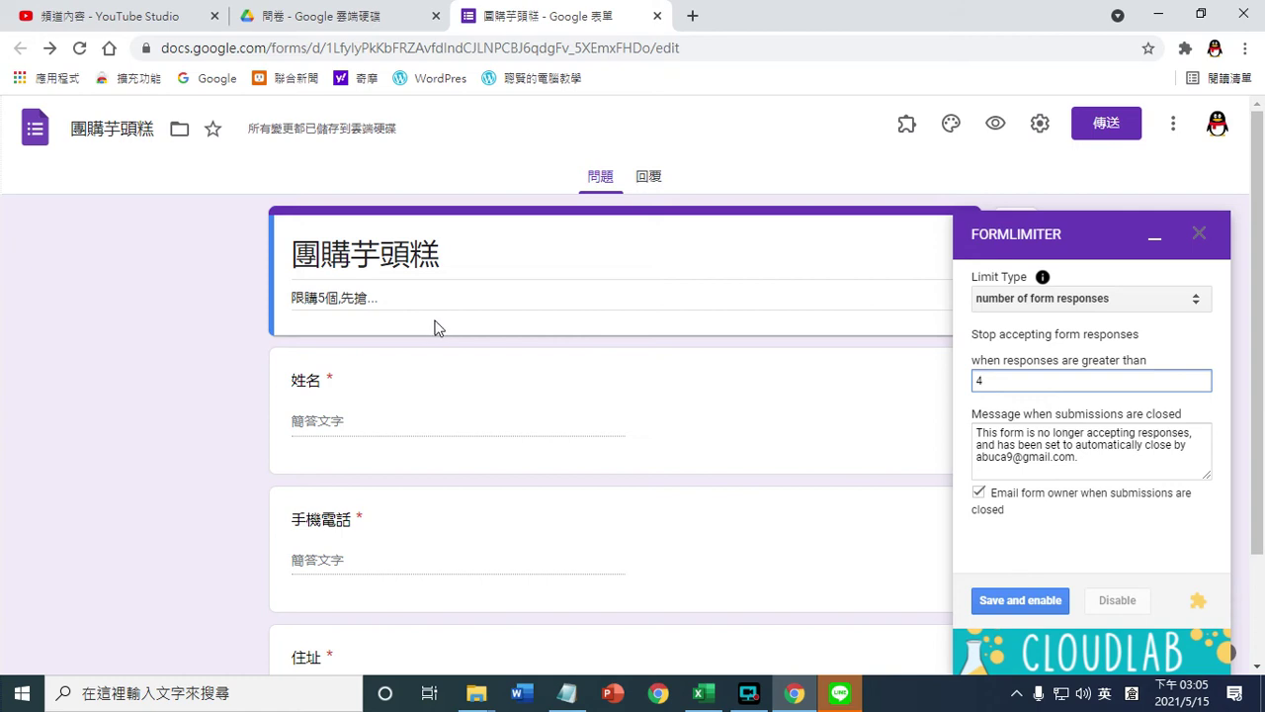
# - Replace the closed-submissions message before the contact e-mail with 已經賣完了 on its own line, and save and enable the limit
pyautogui.click(1097, 448)
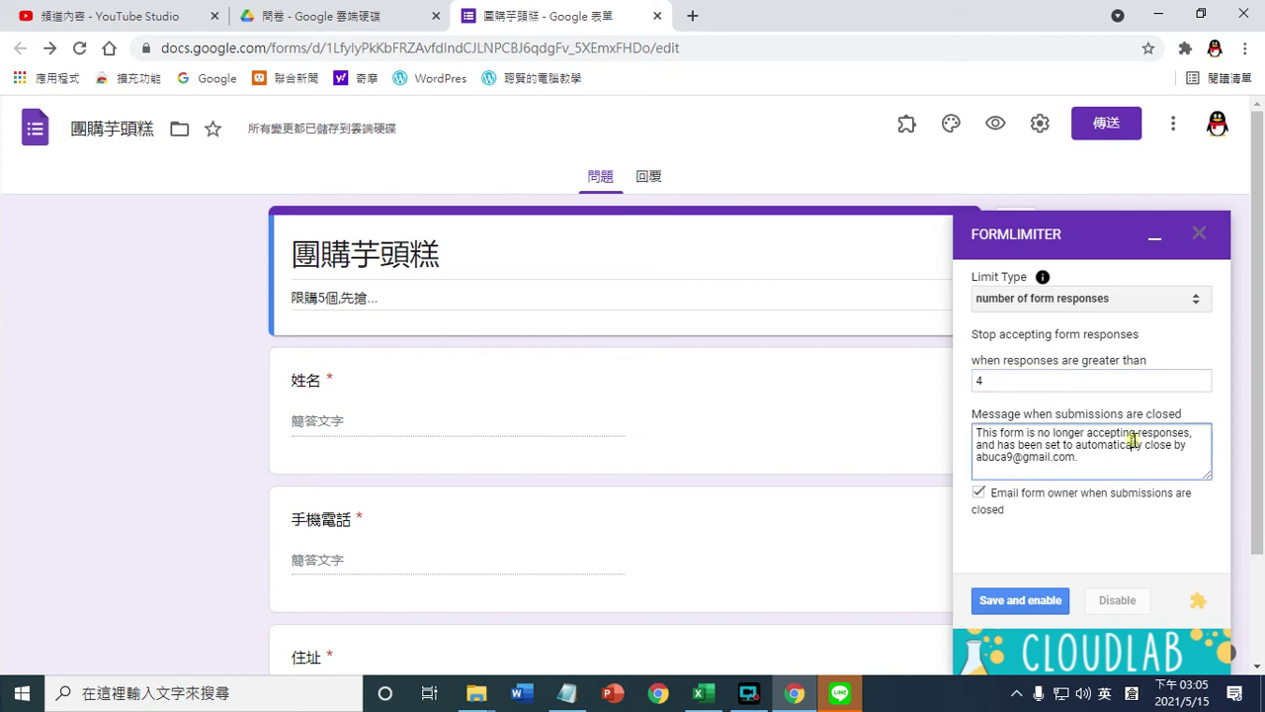
pyautogui.moveTo(1187, 445); pyautogui.dragTo(979, 427)
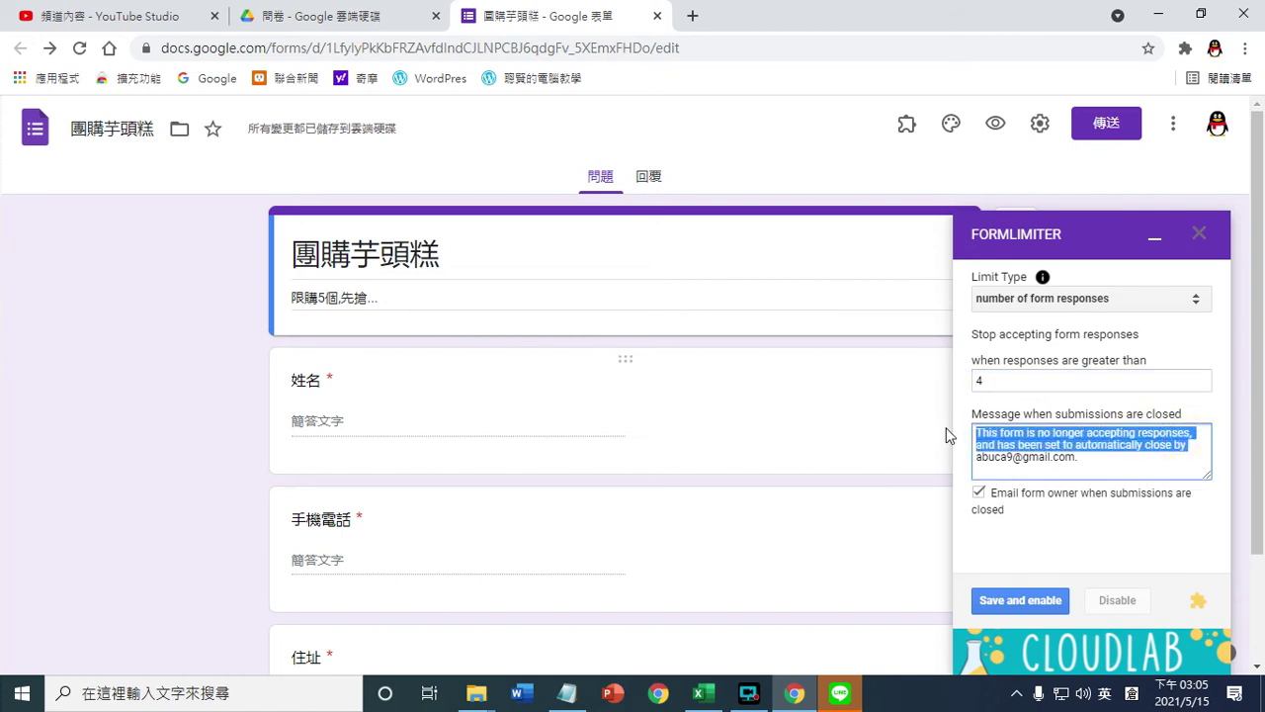
pyautogui.write('三')
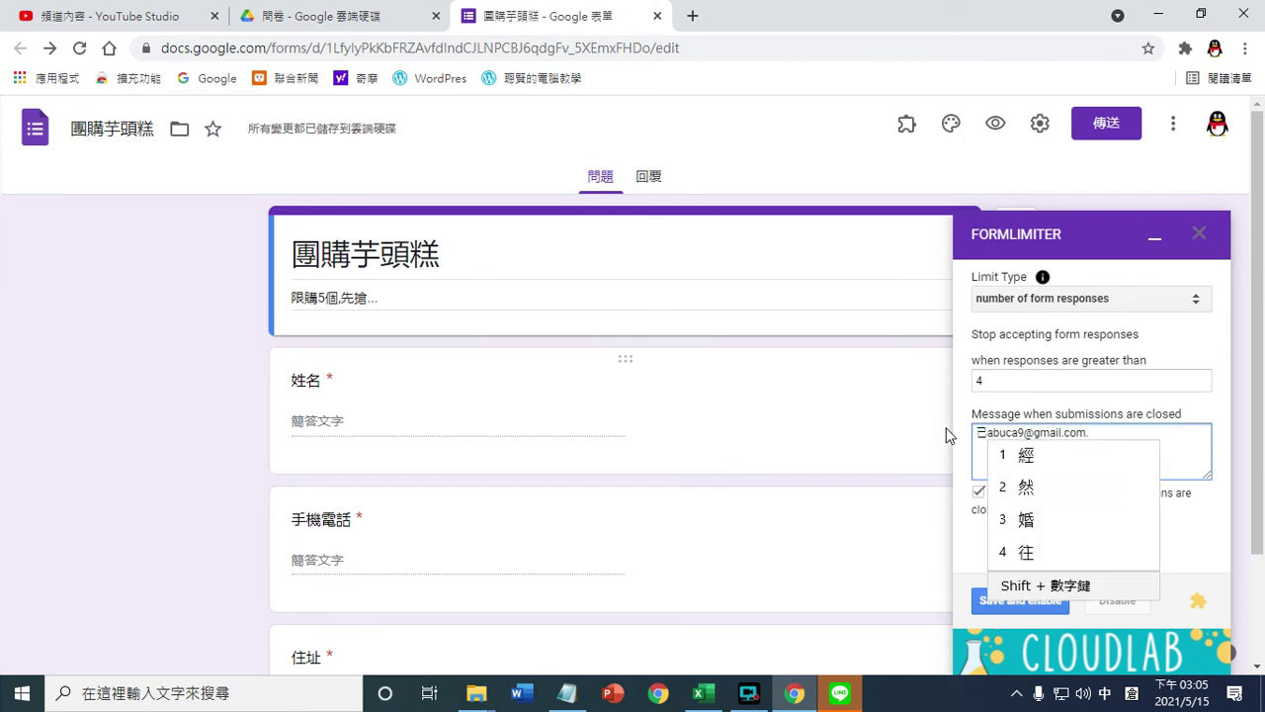
pyautogui.write('經土田金中')
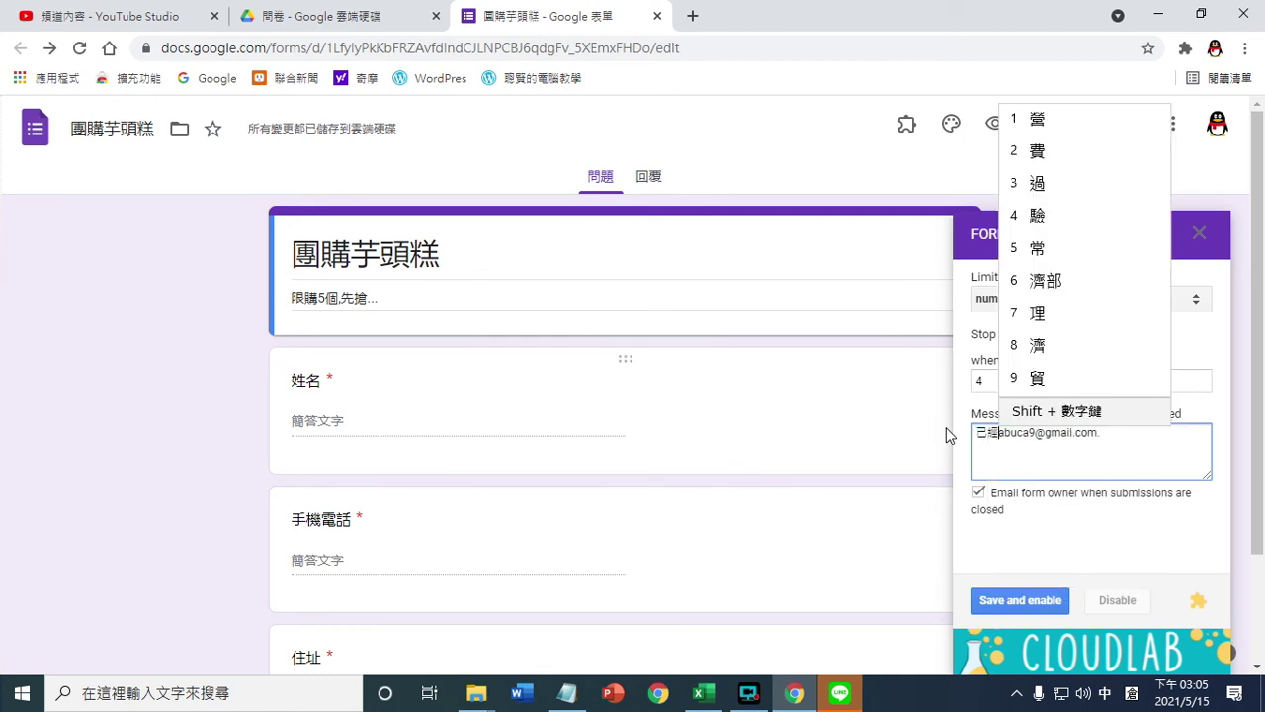
pyautogui.write('2十一')
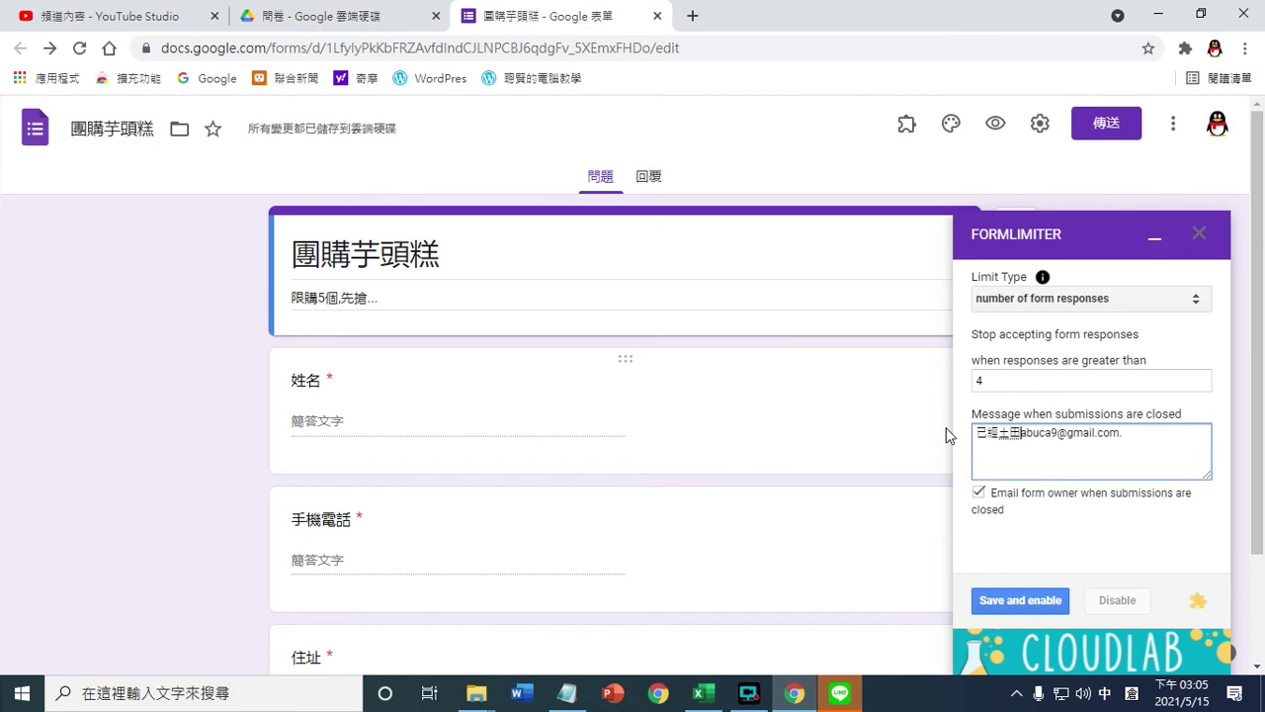
pyautogui.write('一山弓弓')
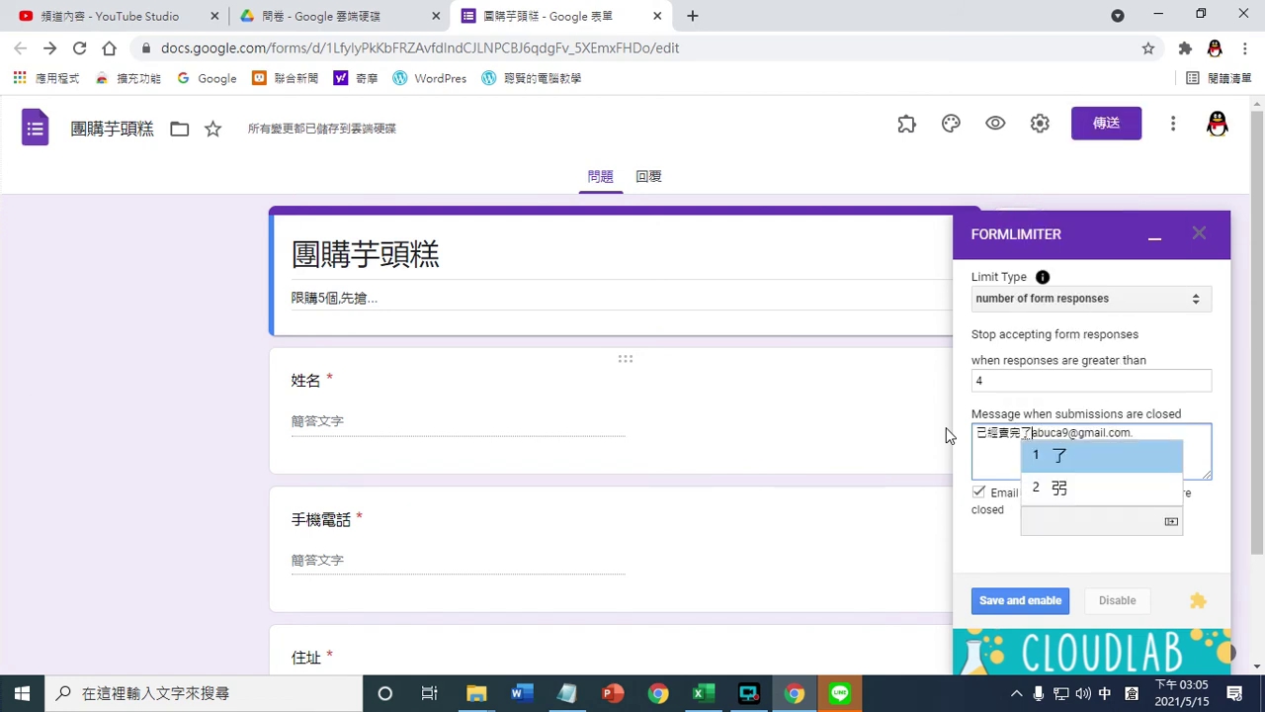
pyautogui.press('Return')
pyautogui.press('Return')
pyautogui.press('shift')
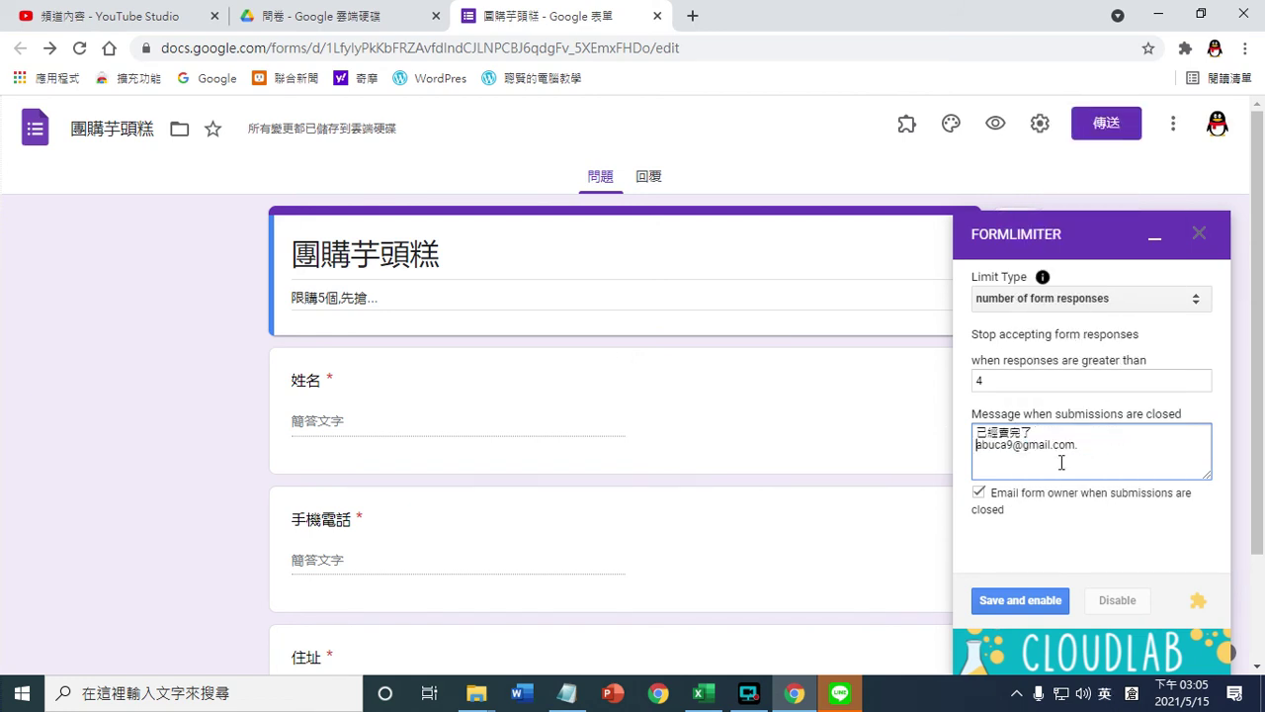
pyautogui.click(1026, 605)
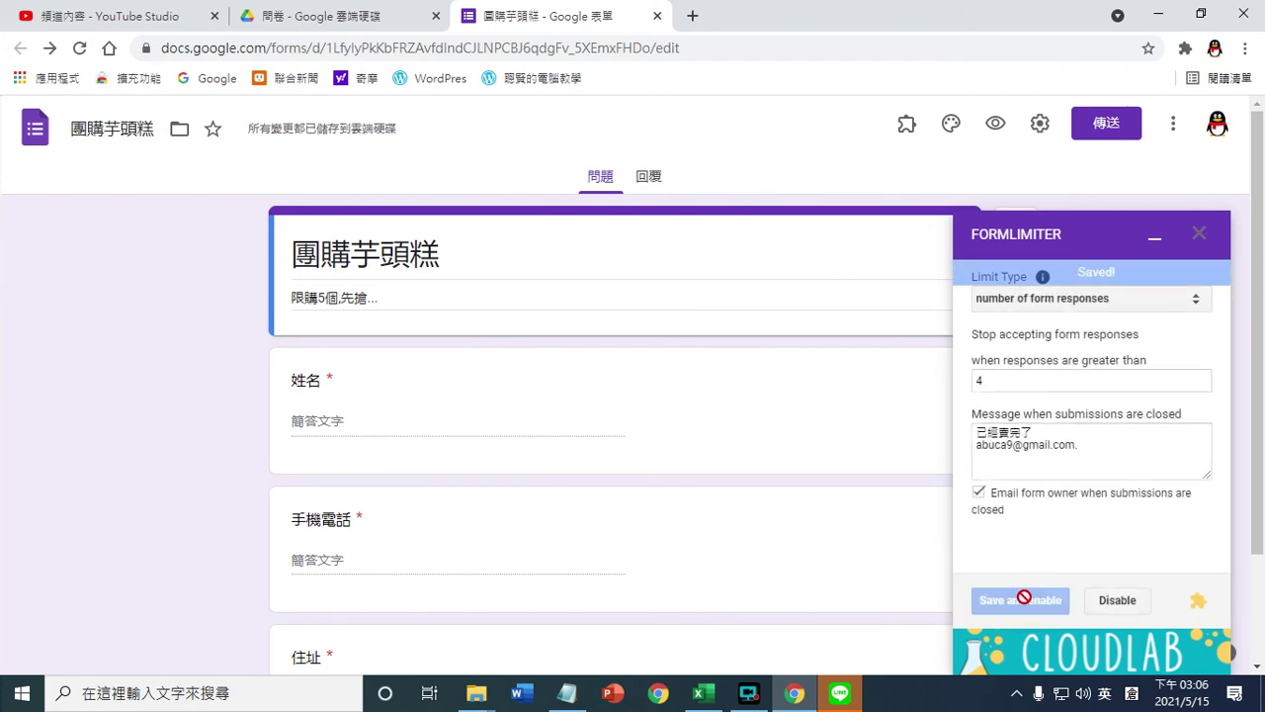
# - Minimize the formLimiter window and open the respondent view of the form in a new tab through its share link
pyautogui.click(1154, 237)
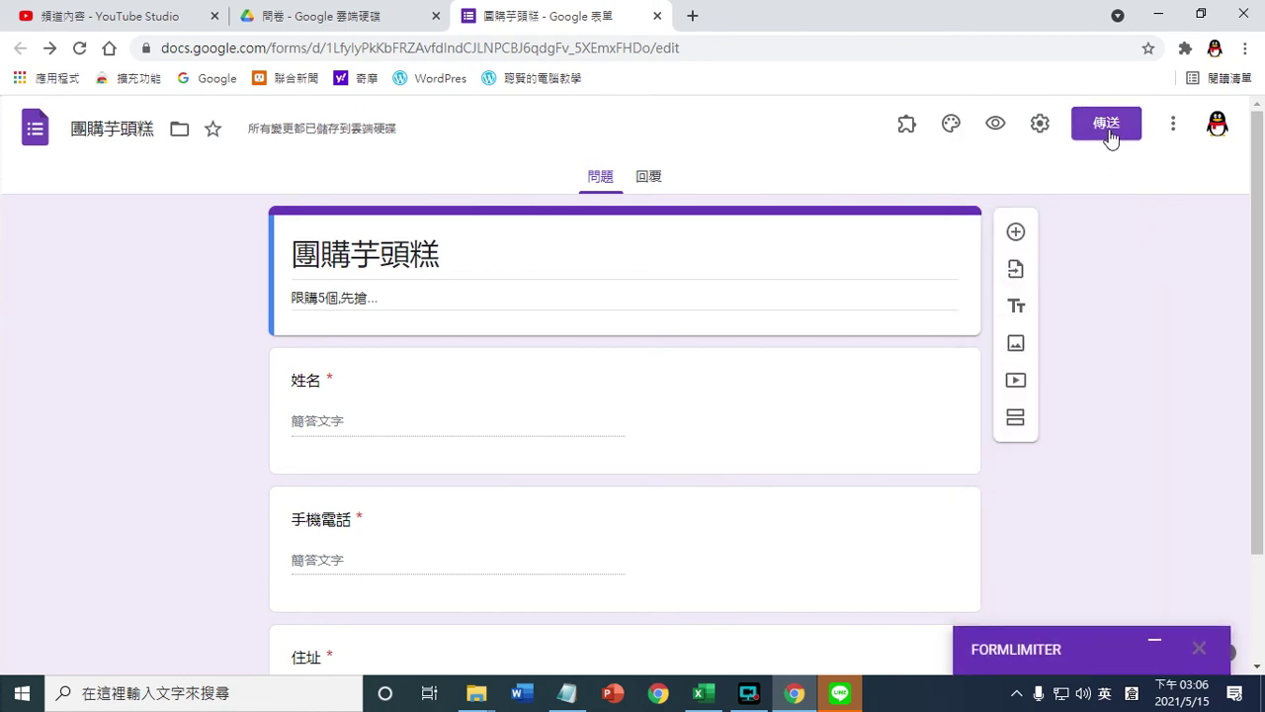
pyautogui.click(1108, 127)
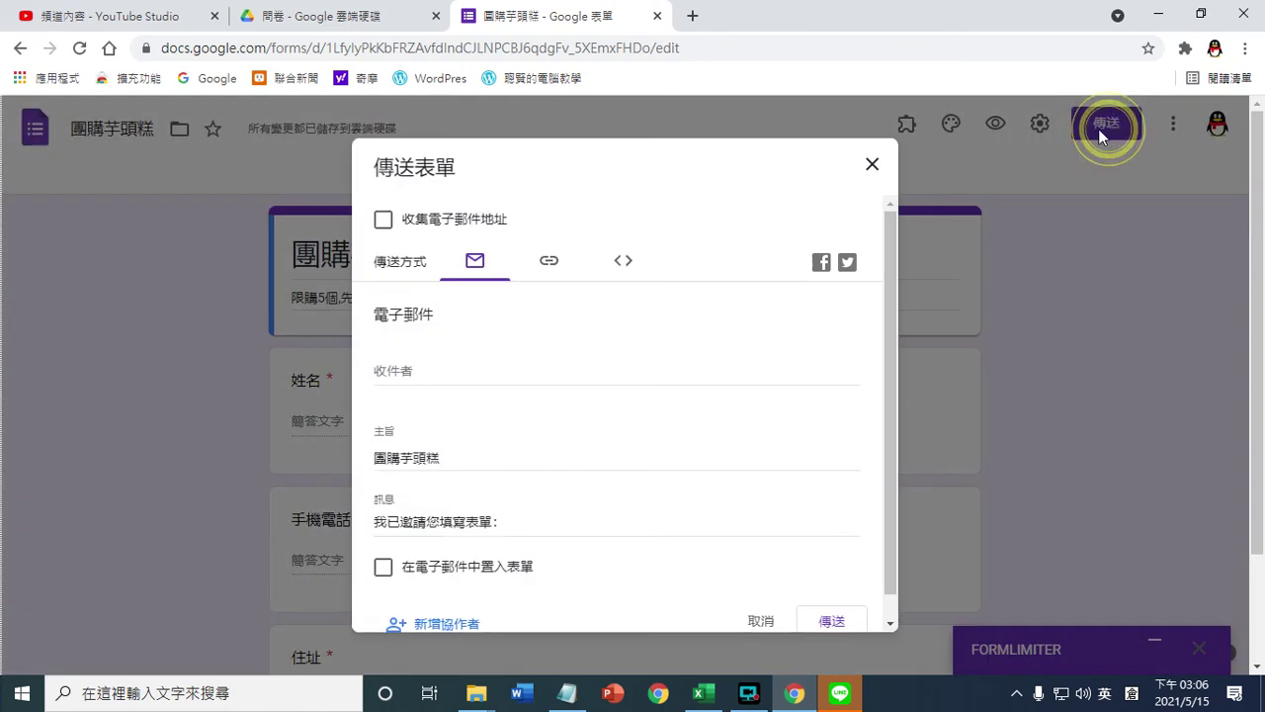
pyautogui.click(554, 264)
pyautogui.rightClick(577, 353)
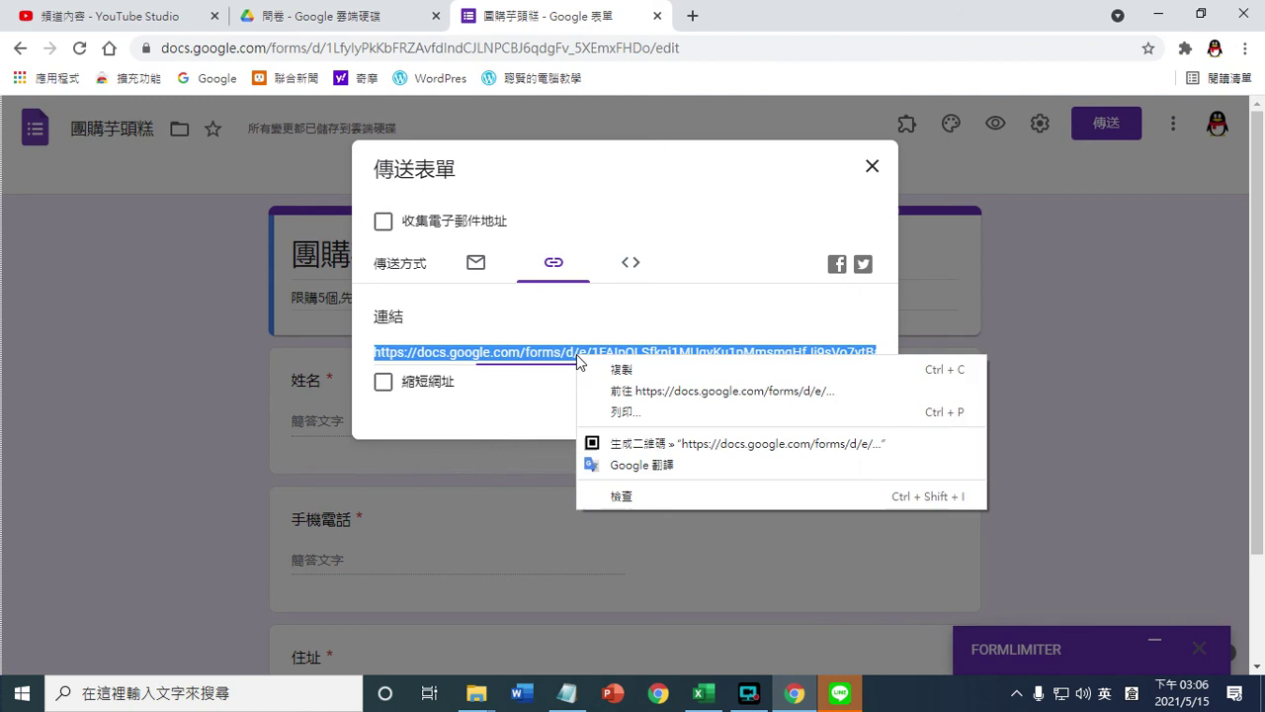
pyautogui.click(648, 392)
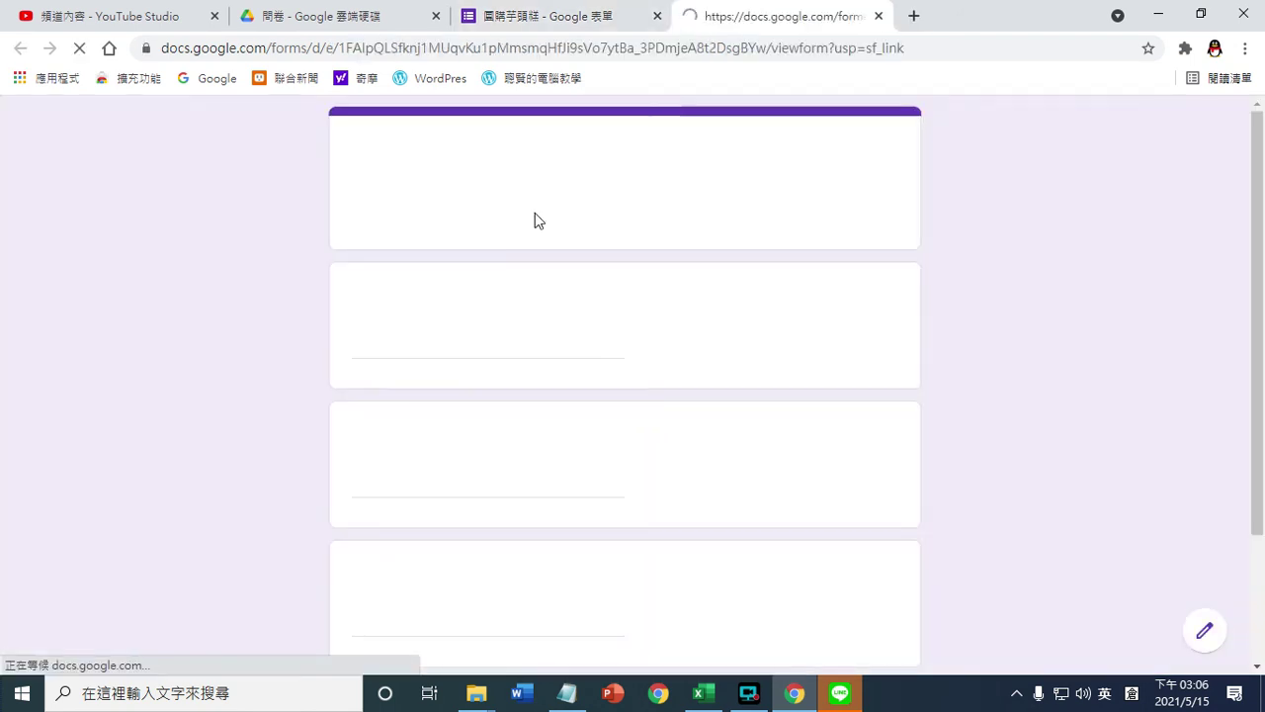
# - Fill in and submit a first test order with a placeholder name, mobile phone number and address
pyautogui.click(432, 346)
pyautogui.write('AA')
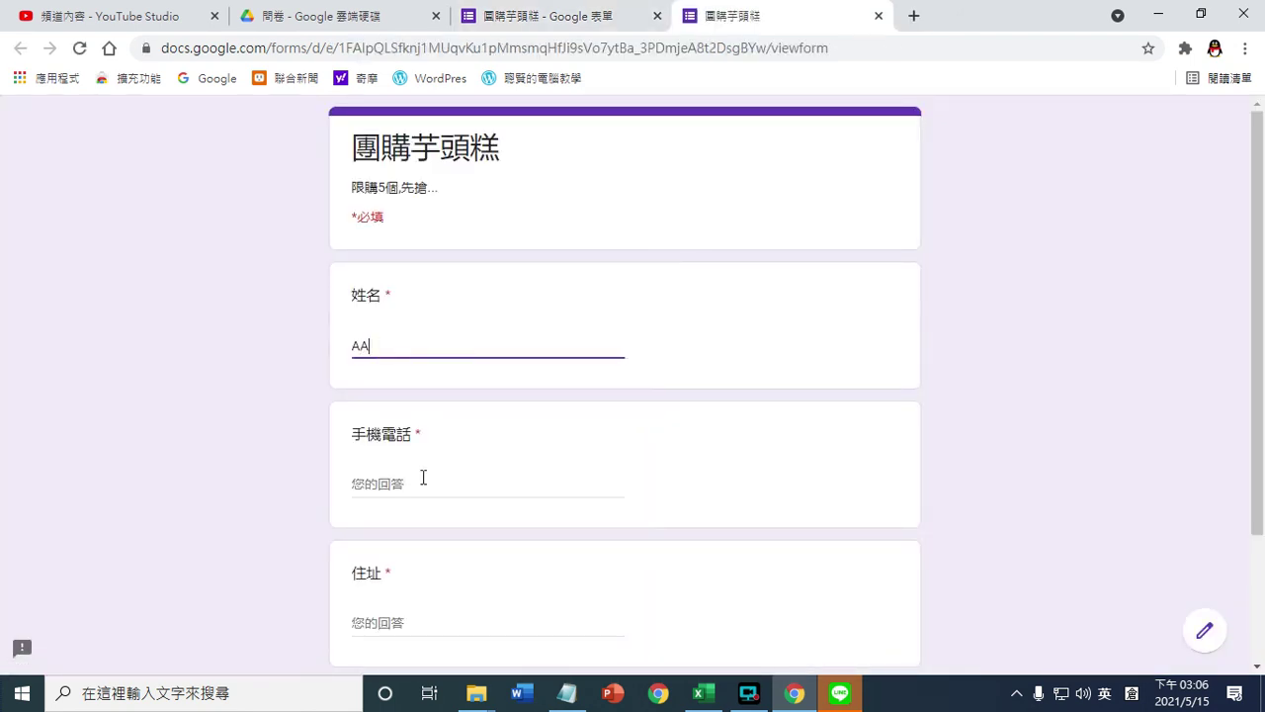
pyautogui.write('A')
pyautogui.click(553, 490)
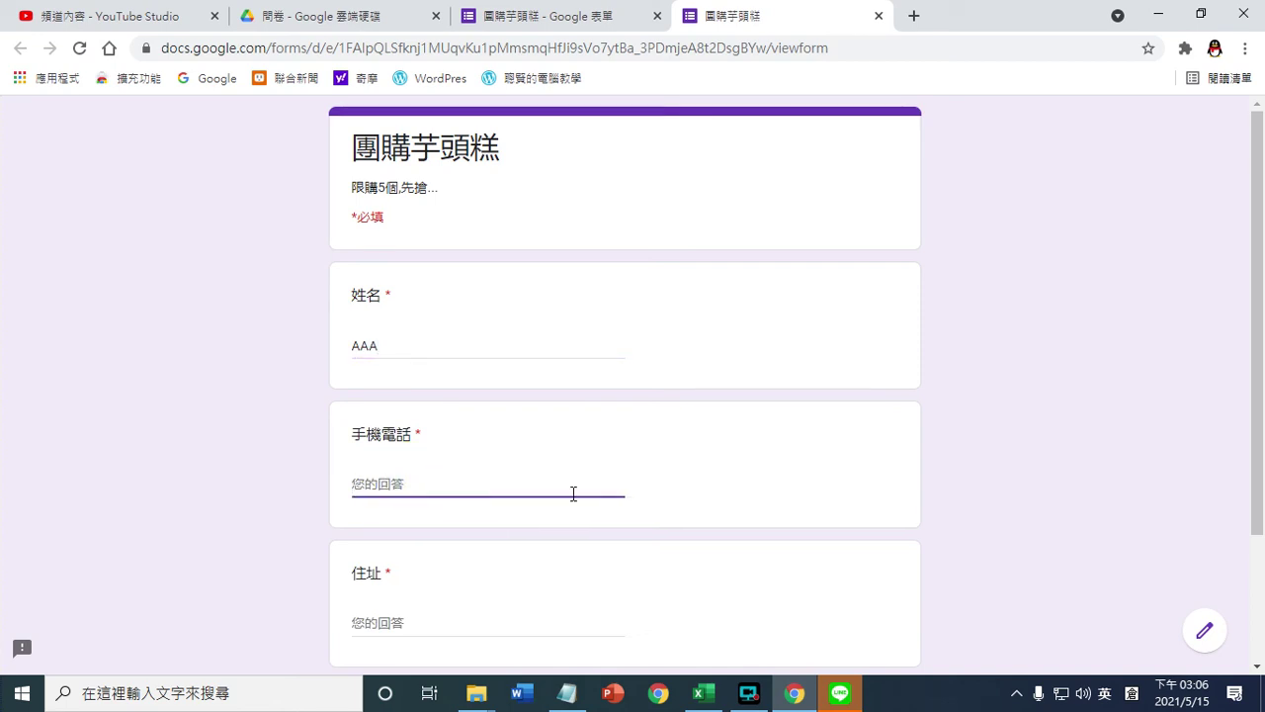
pyautogui.write('11111111')
pyautogui.click(386, 622)
pyautogui.write('1111')
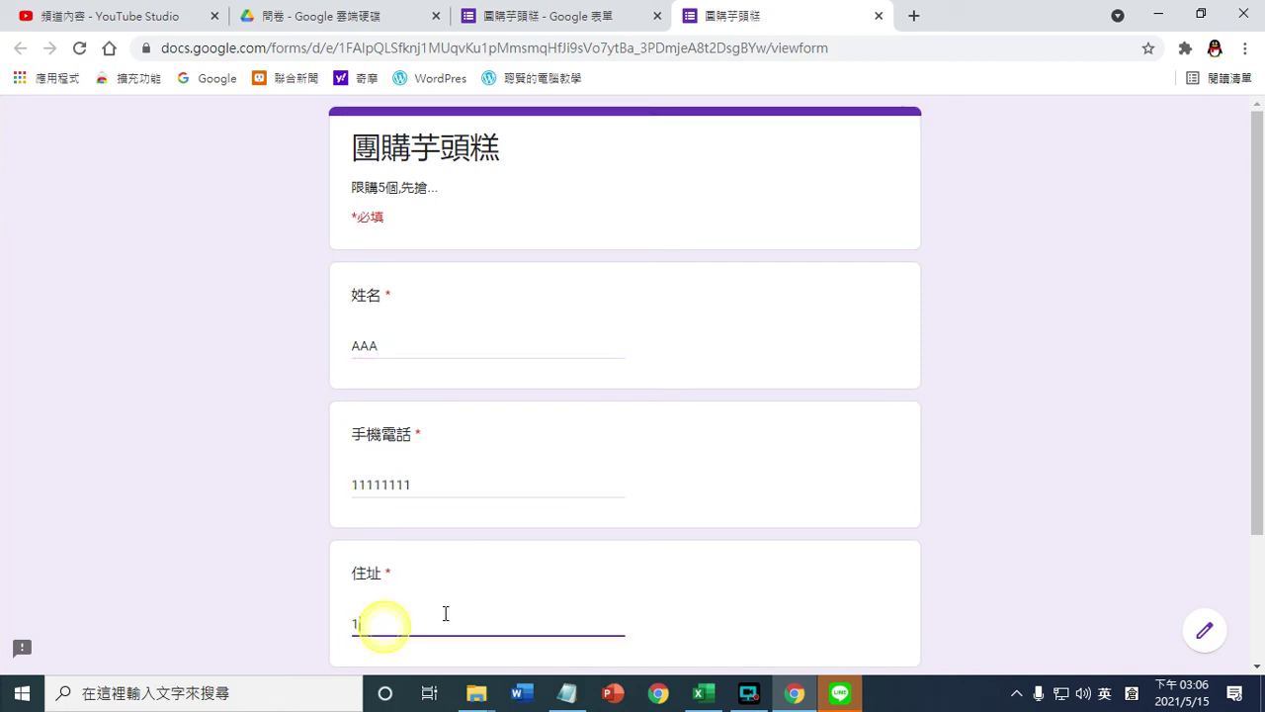
pyautogui.scroll(-2, 425, 553)
pyautogui.click(354, 524)
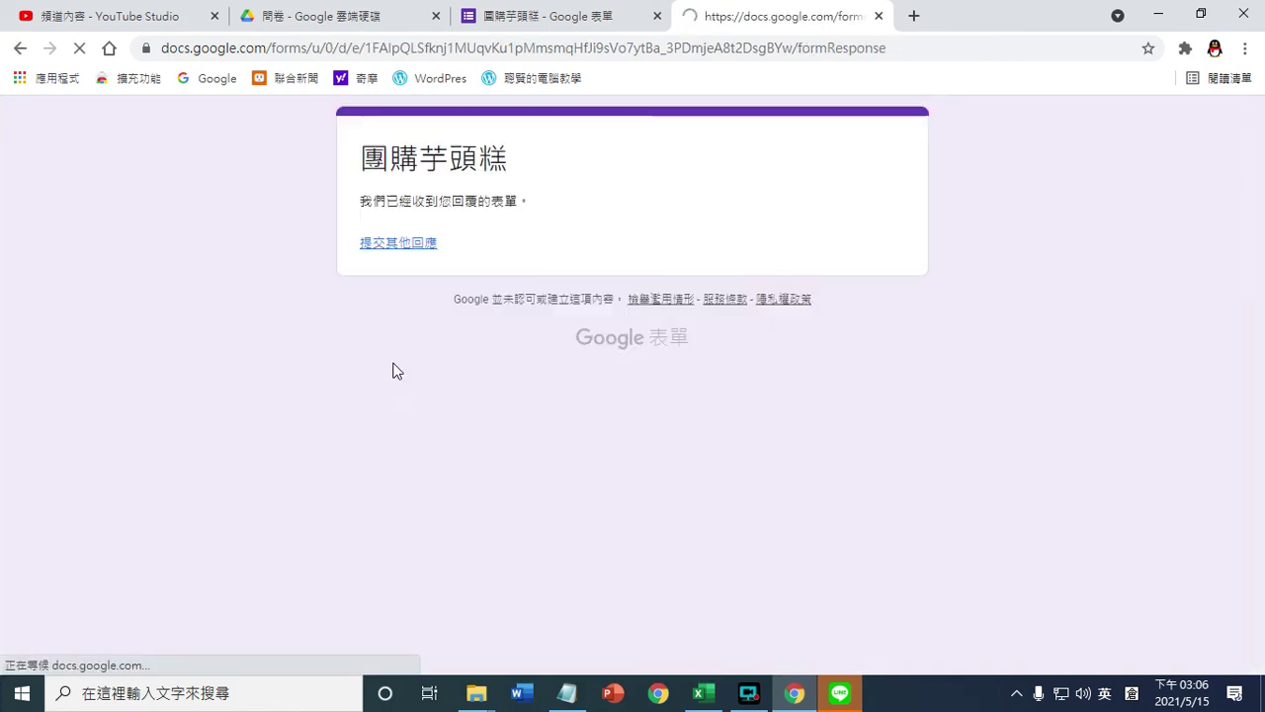
# - Start another response and submit a second test order with a different placeholder name, mobile phone number and address
pyautogui.click(395, 247)
pyautogui.click(441, 352)
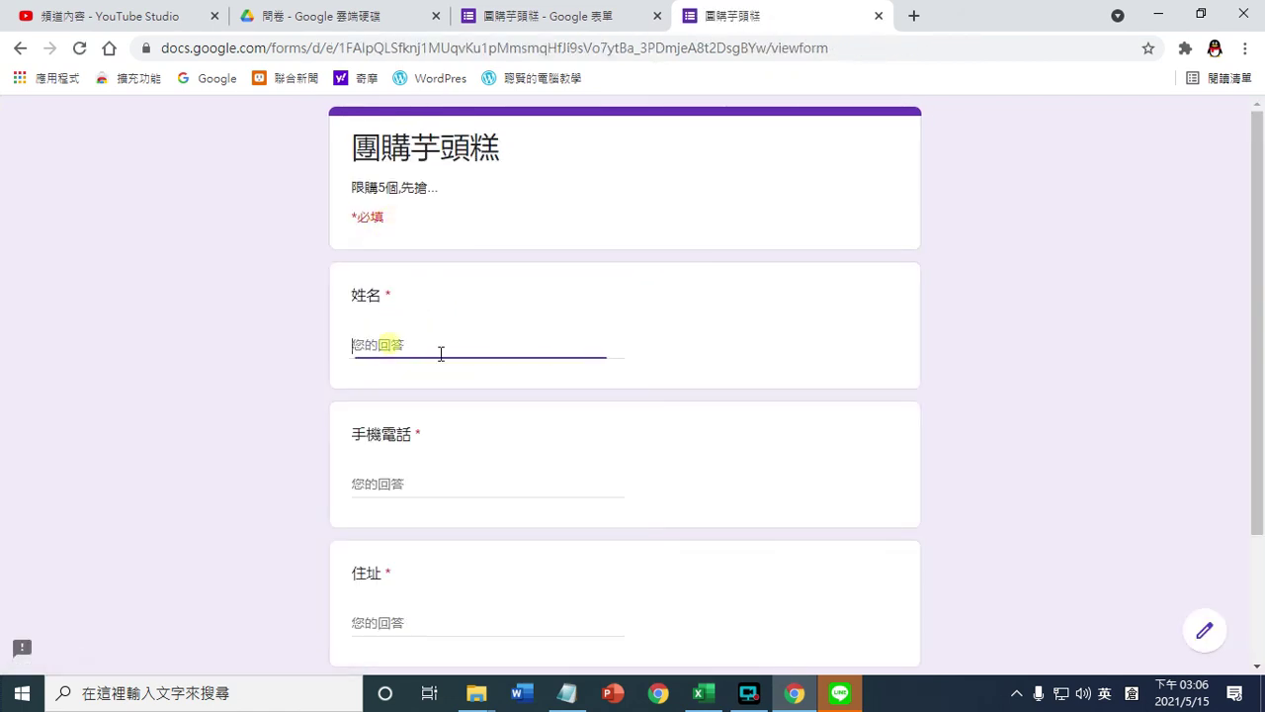
pyautogui.write('BBB')
pyautogui.click(415, 489)
pyautogui.write('A')
pyautogui.hotkey('ctrl', 'a')
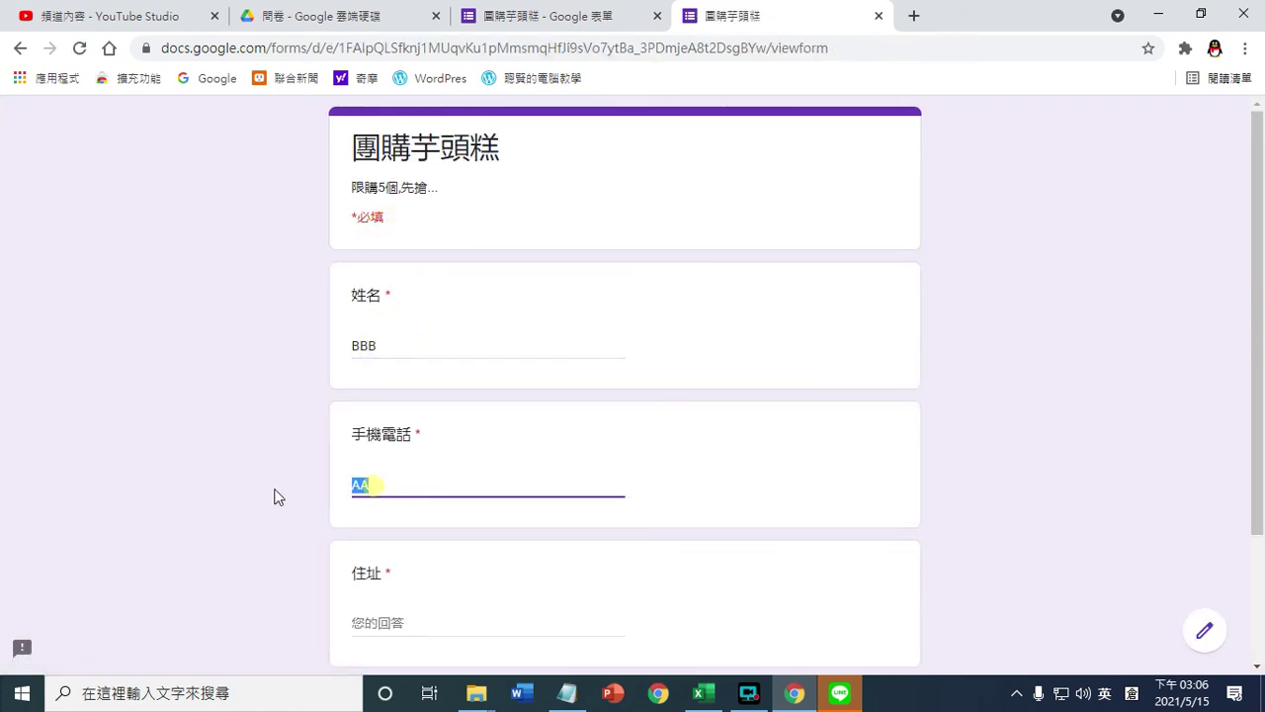
pyautogui.write('222222222')
pyautogui.scroll(-1, 402, 562)
pyautogui.click(399, 538)
pyautogui.write('2222222')
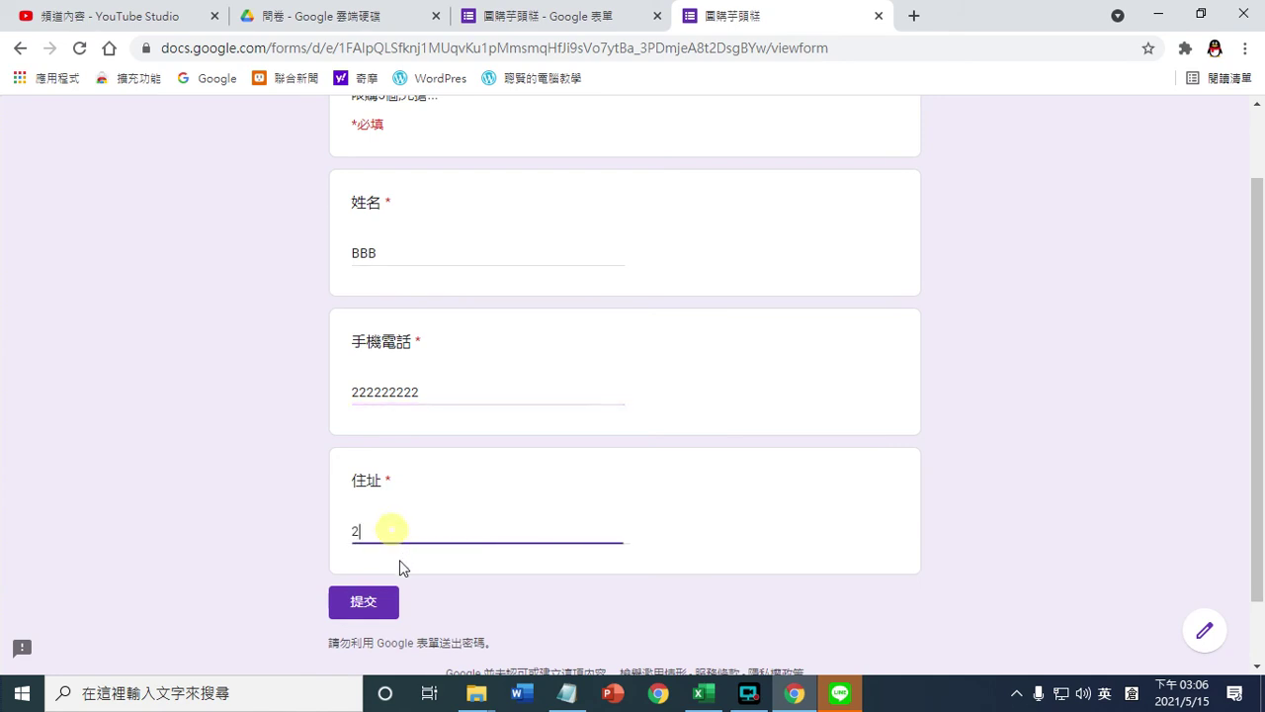
pyautogui.click(363, 601)
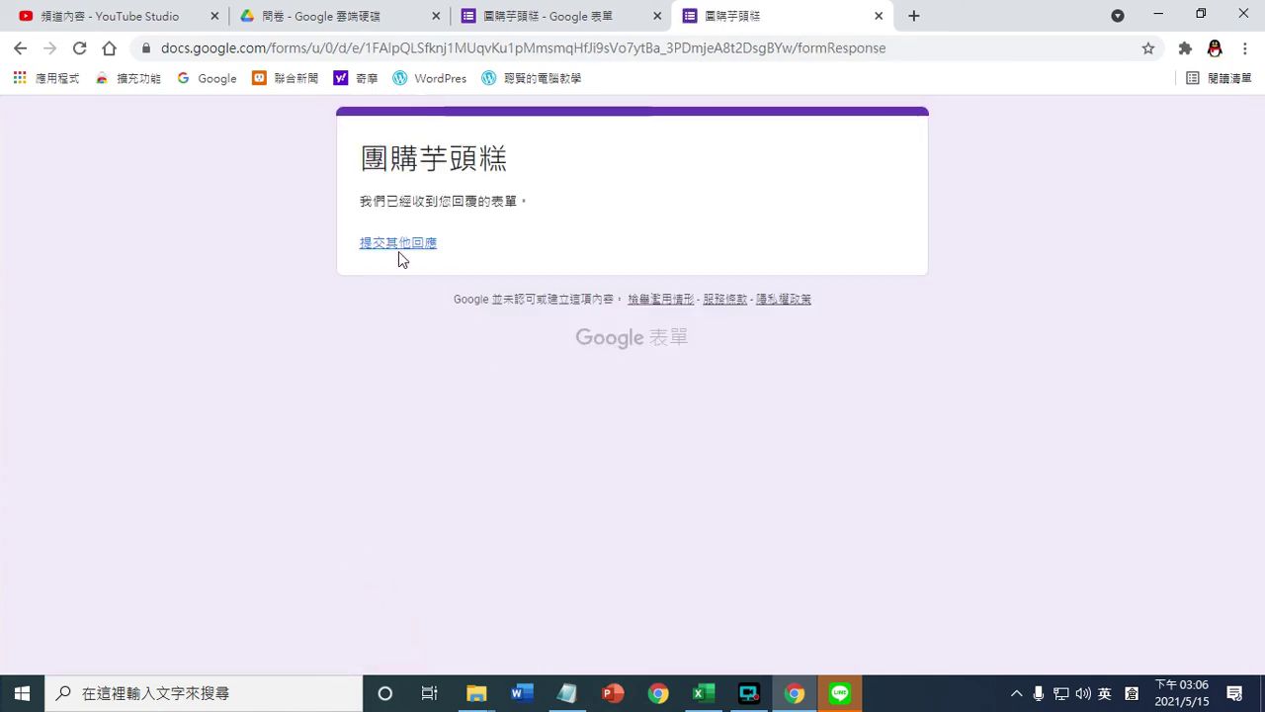
# - Start another response and submit a third test order with a new placeholder name, mobile phone number and address
pyautogui.click(398, 247)
pyautogui.click(403, 343)
pyautogui.write('3')
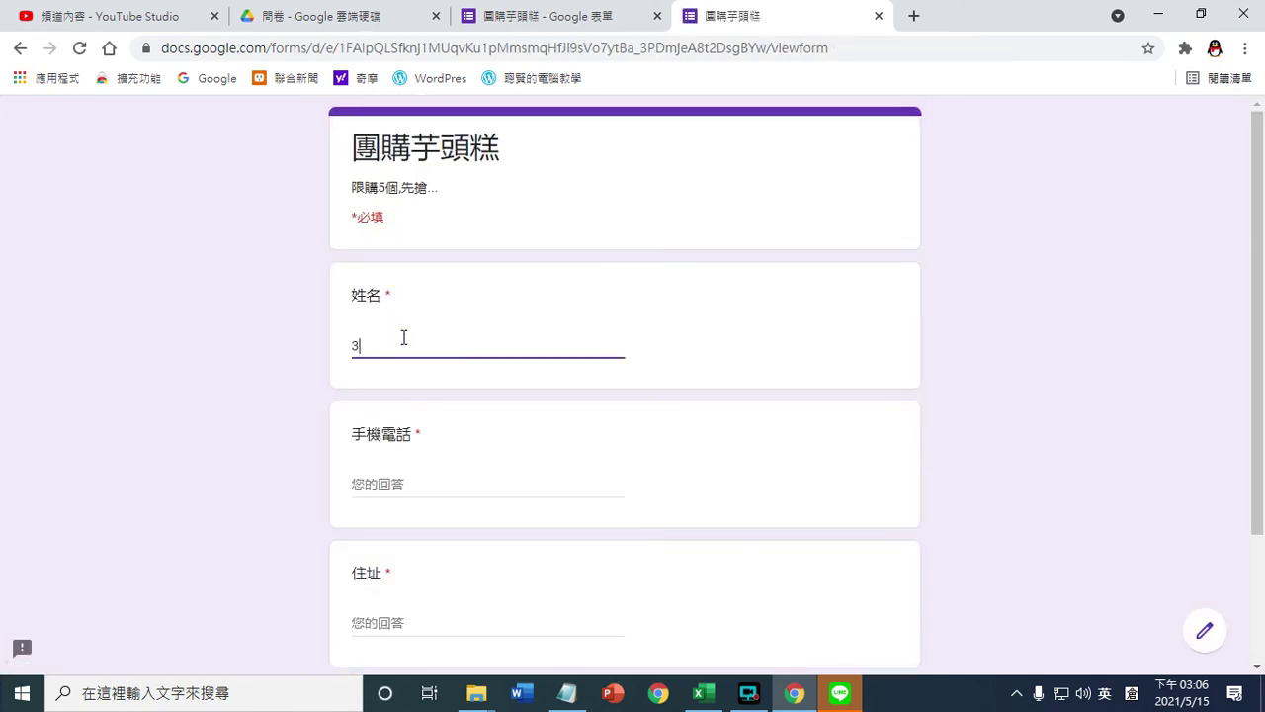
pyautogui.doubleClick(402, 341)
pyautogui.write('ccc')
pyautogui.click(400, 483)
pyautogui.write('3333333')
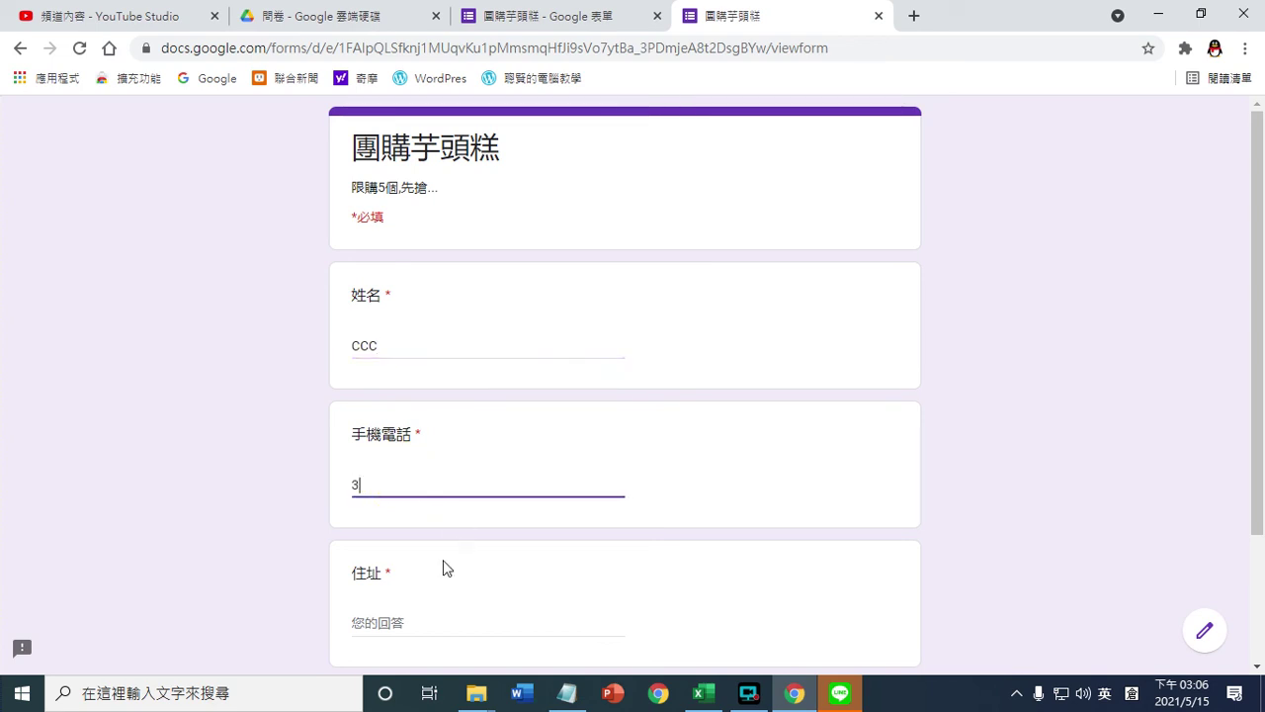
pyautogui.click(417, 621)
pyautogui.write('33333333')
pyautogui.scroll(-2, 445, 648)
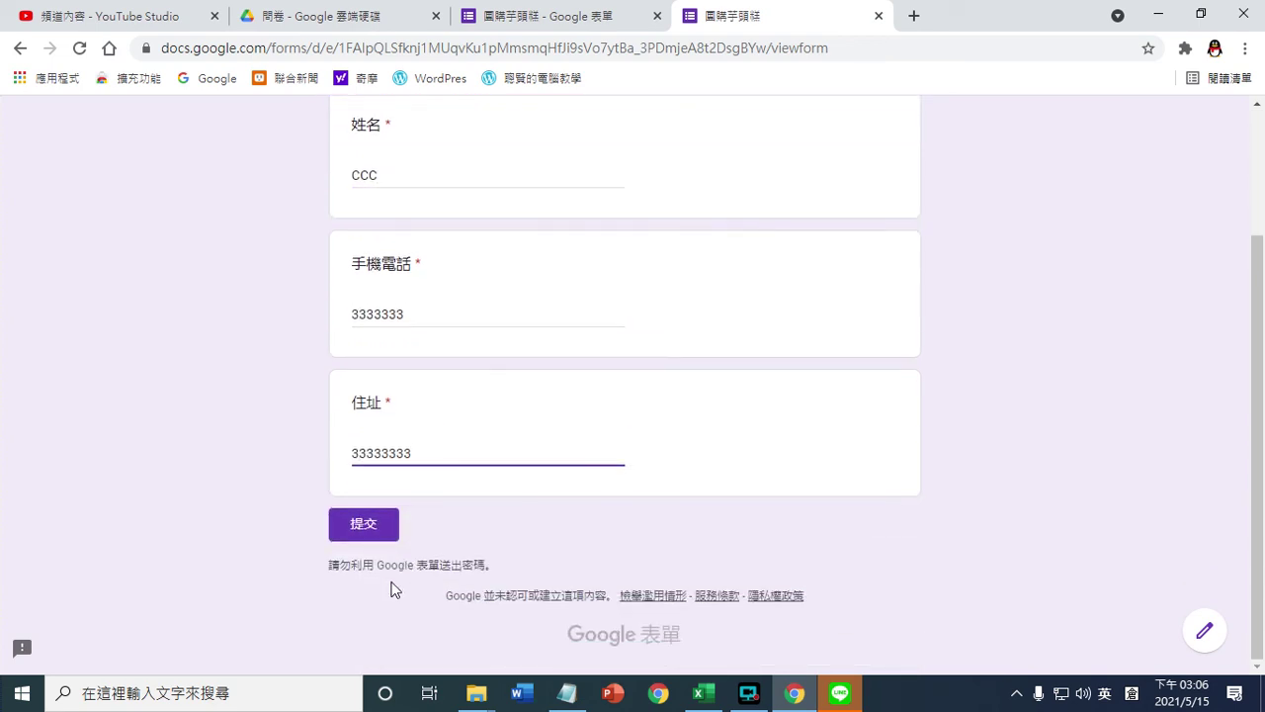
pyautogui.click(362, 524)
# - Start another response and submit a fourth test order with its own placeholder name, mobile phone number and address
pyautogui.click(410, 249)
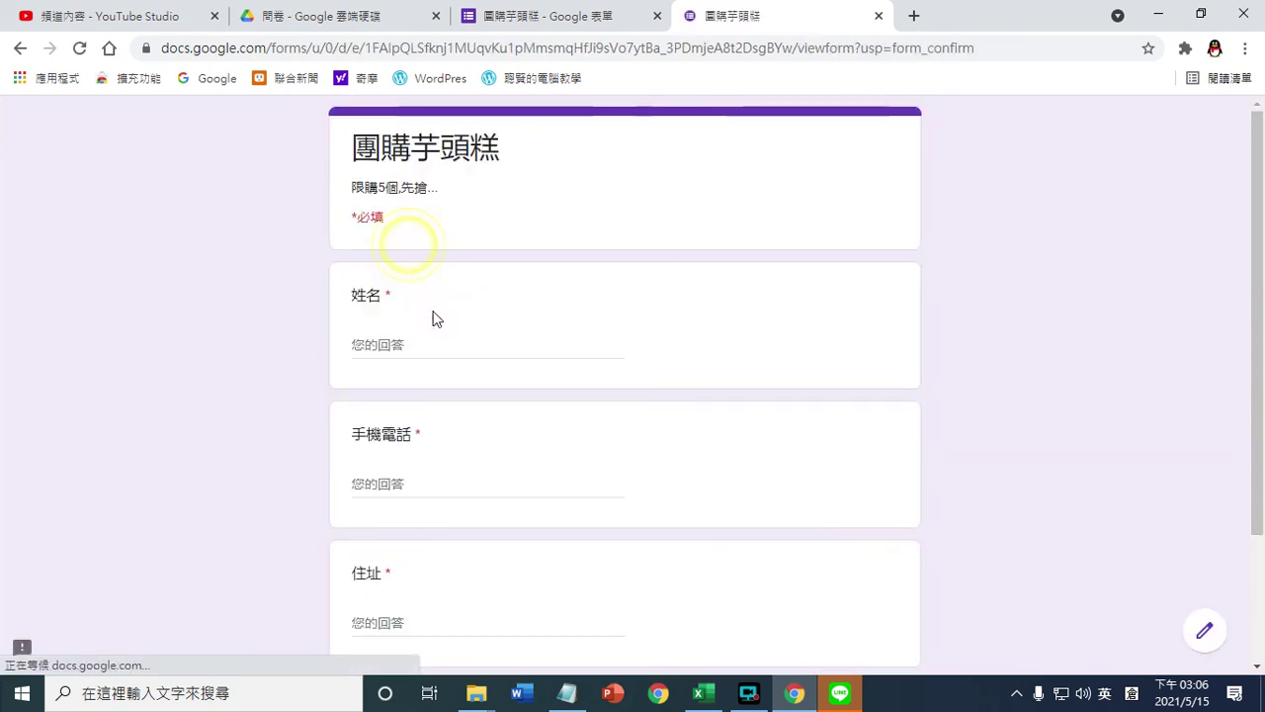
pyautogui.click(411, 346)
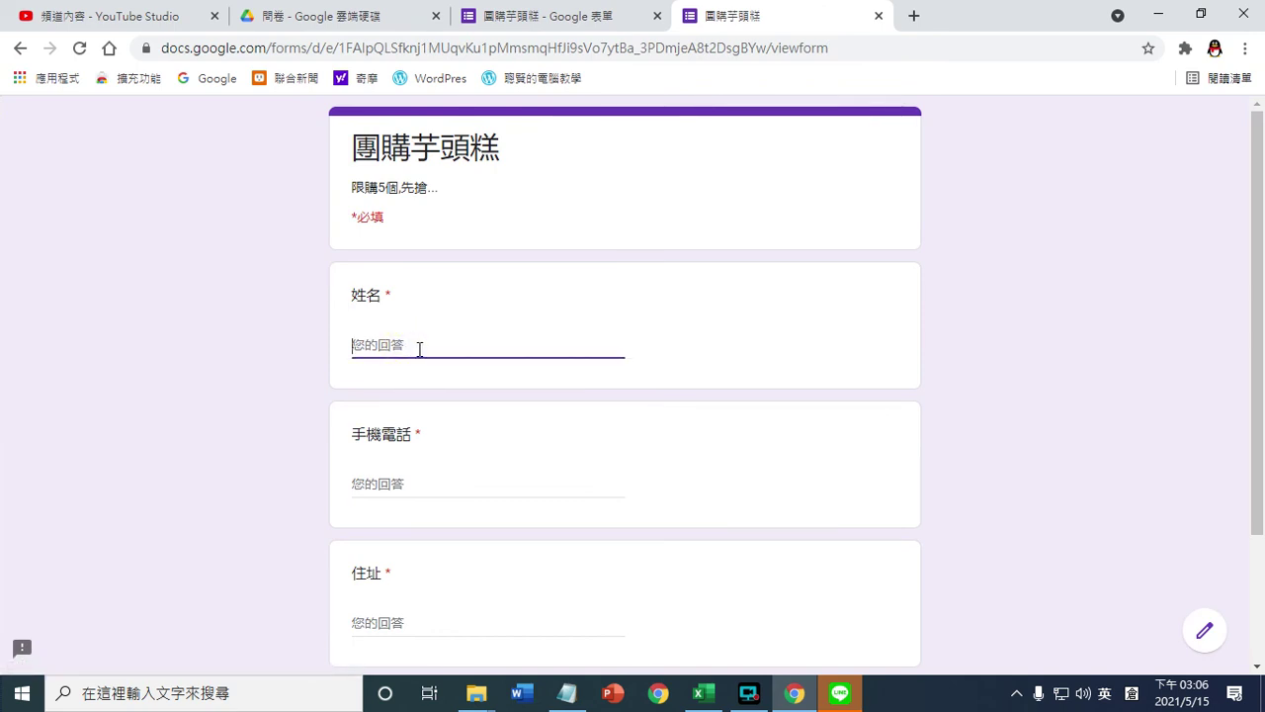
pyautogui.write('DDD')
pyautogui.click(382, 483)
pyautogui.write('4444444444')
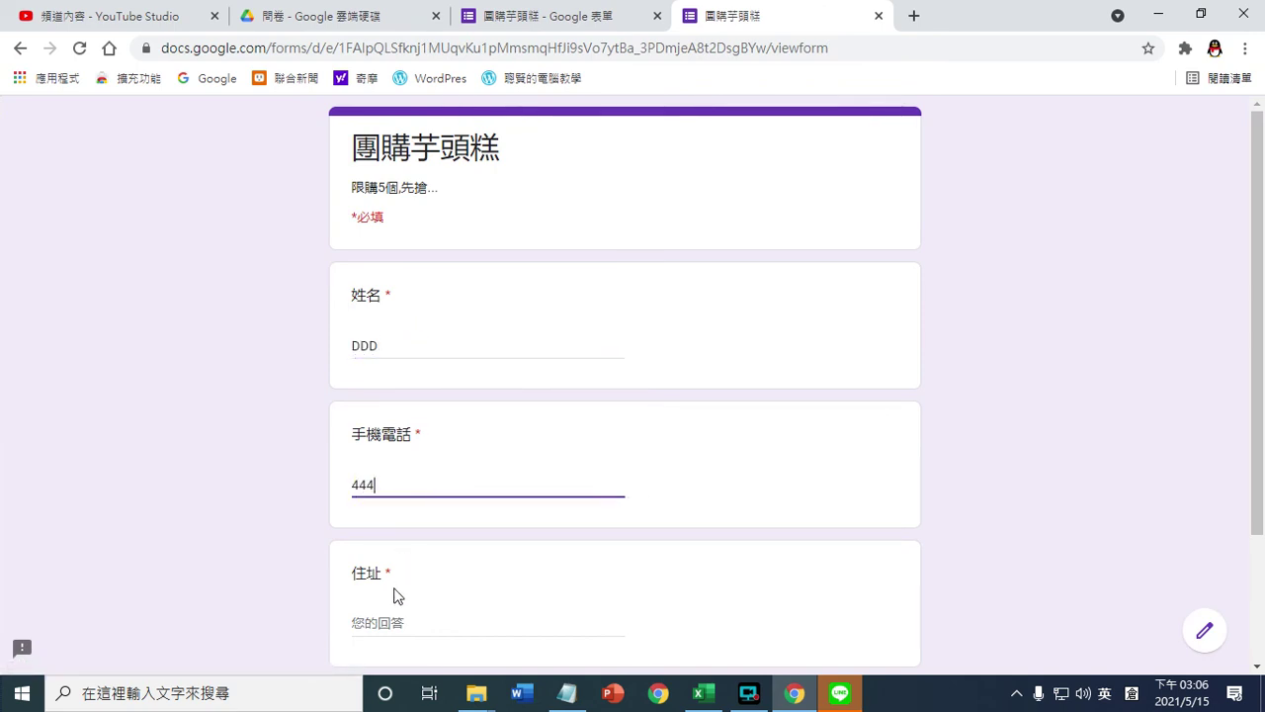
pyautogui.click(387, 615)
pyautogui.write('444444444')
pyautogui.scroll(-2, 447, 578)
pyautogui.click(342, 523)
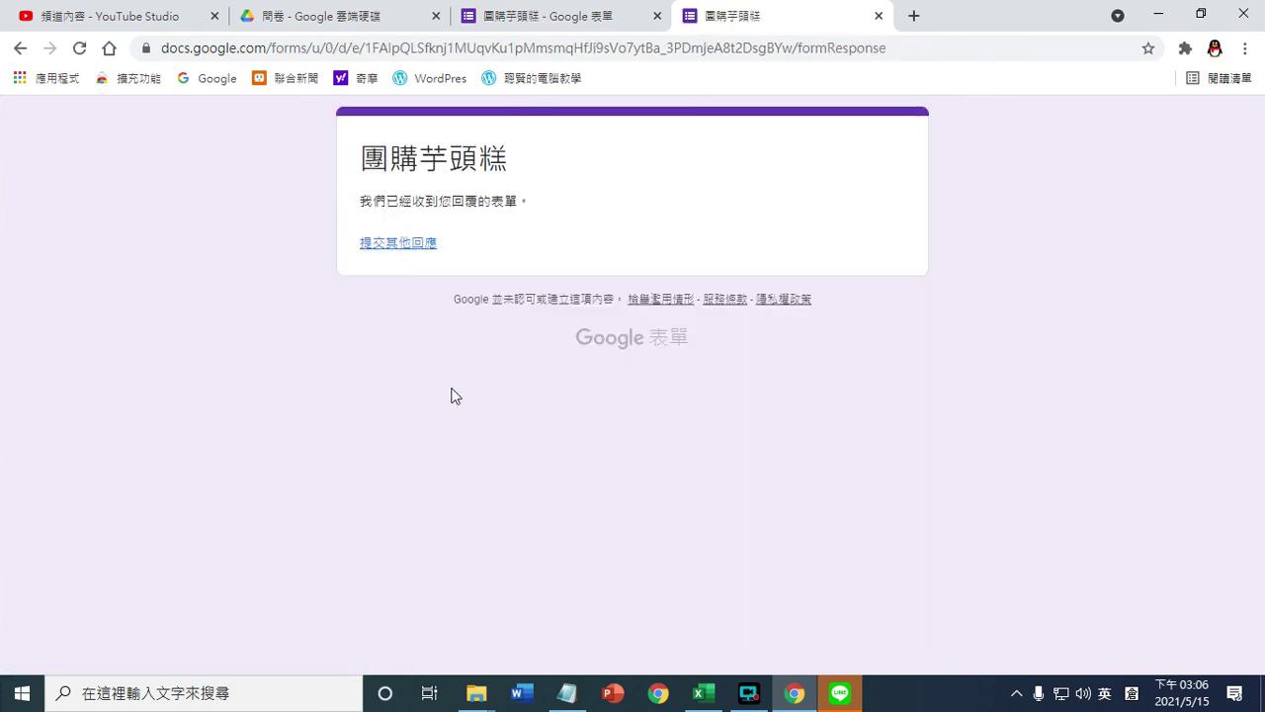
# - Start another response and submit a fifth test order with a further placeholder name, mobile phone number and address
pyautogui.click(410, 242)
pyautogui.click(393, 345)
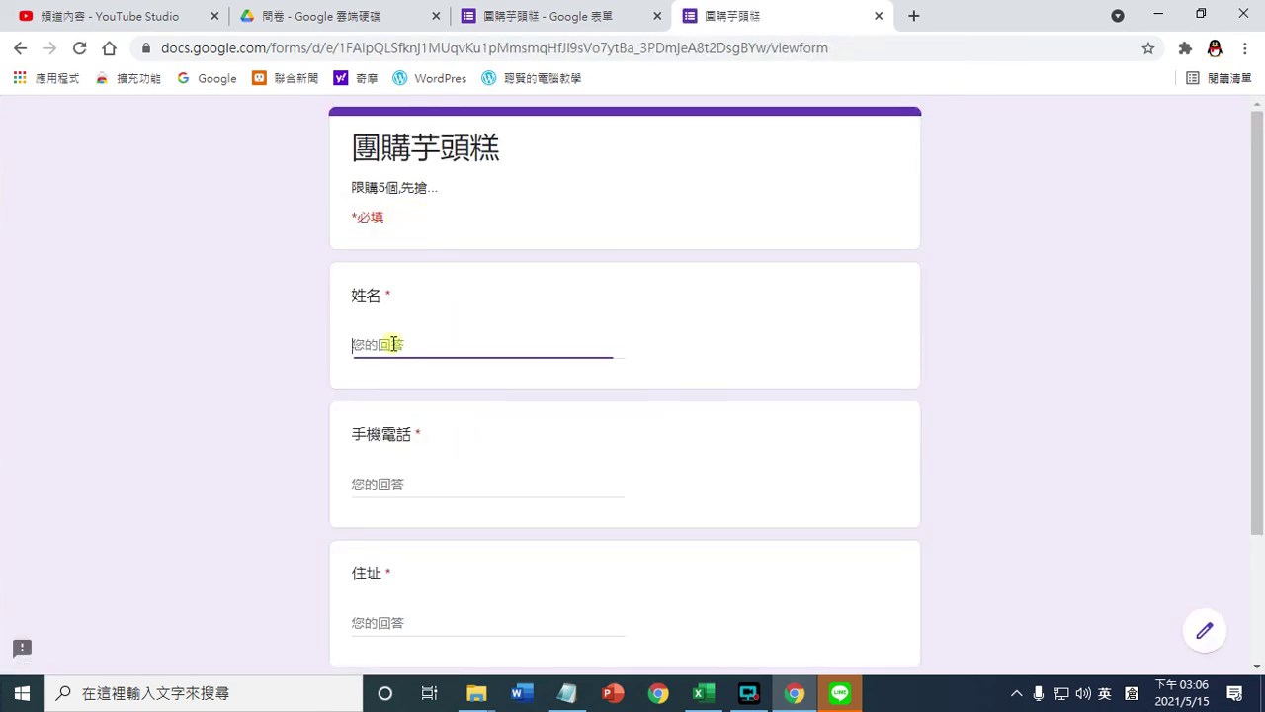
pyautogui.write('EEE')
pyautogui.click(411, 482)
pyautogui.write('555555555')
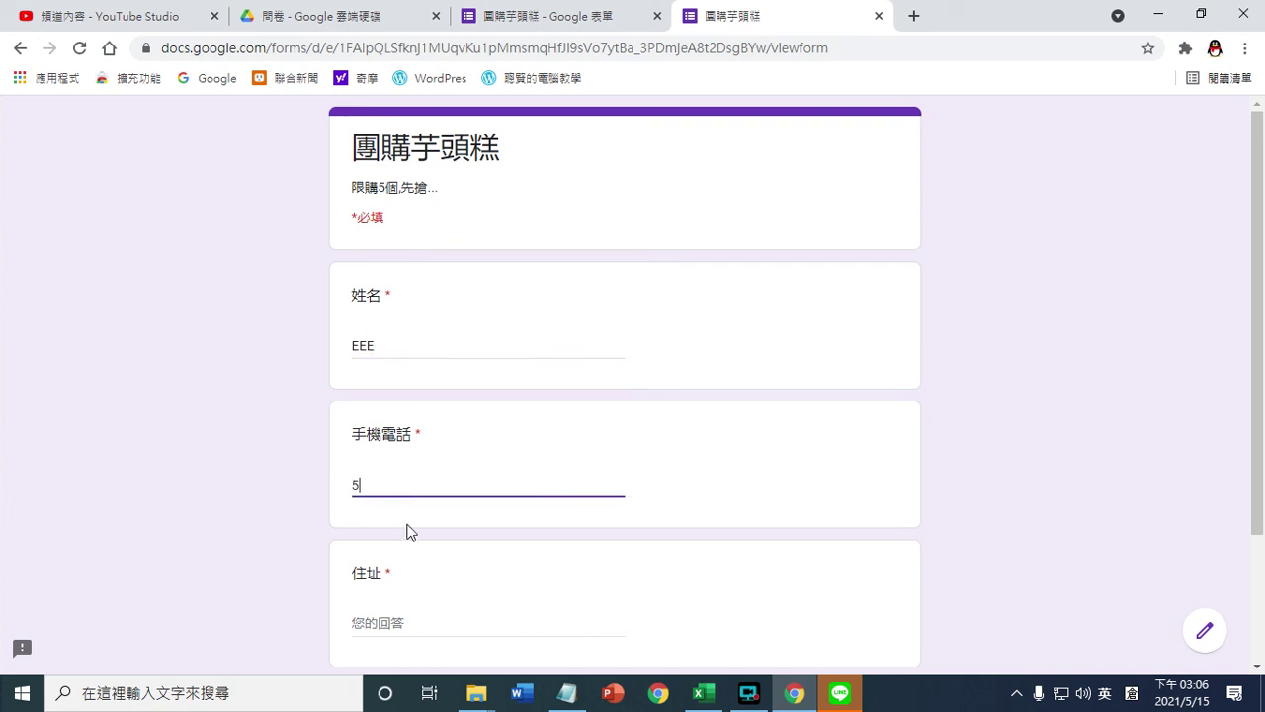
pyautogui.click(407, 616)
pyautogui.write('5555')
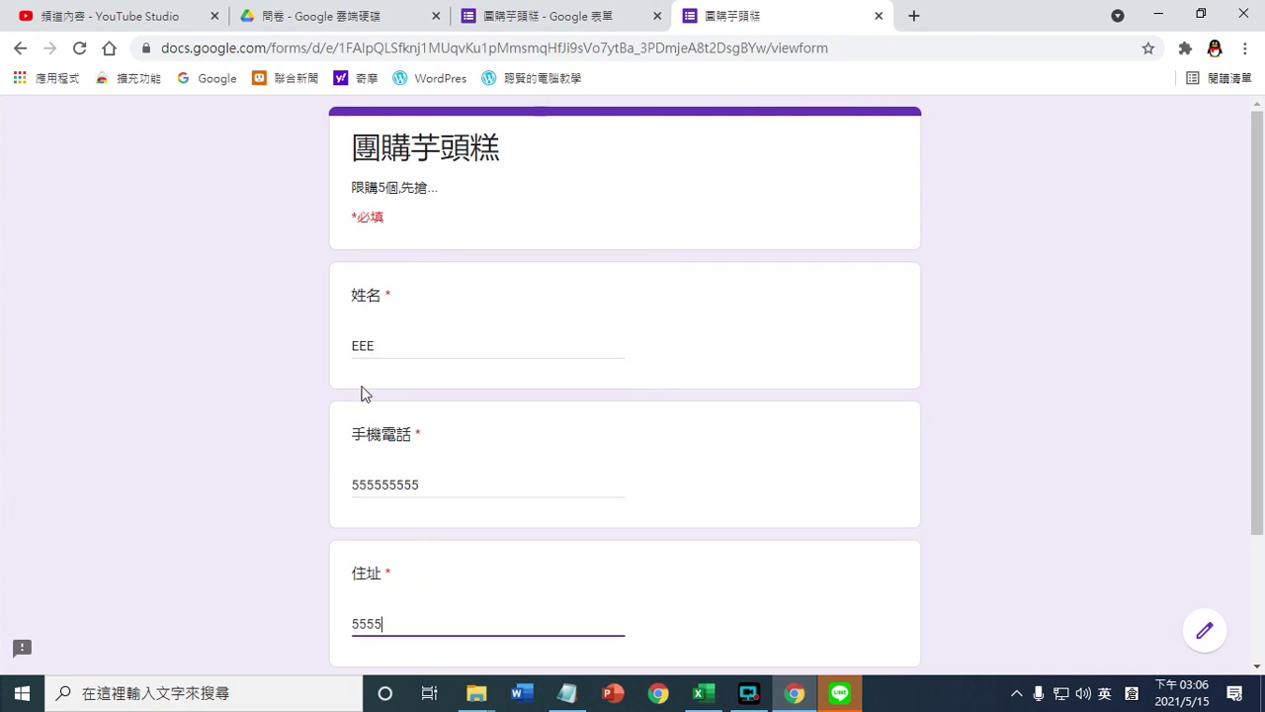
pyautogui.scroll(-2, 362, 415)
pyautogui.click(383, 528)
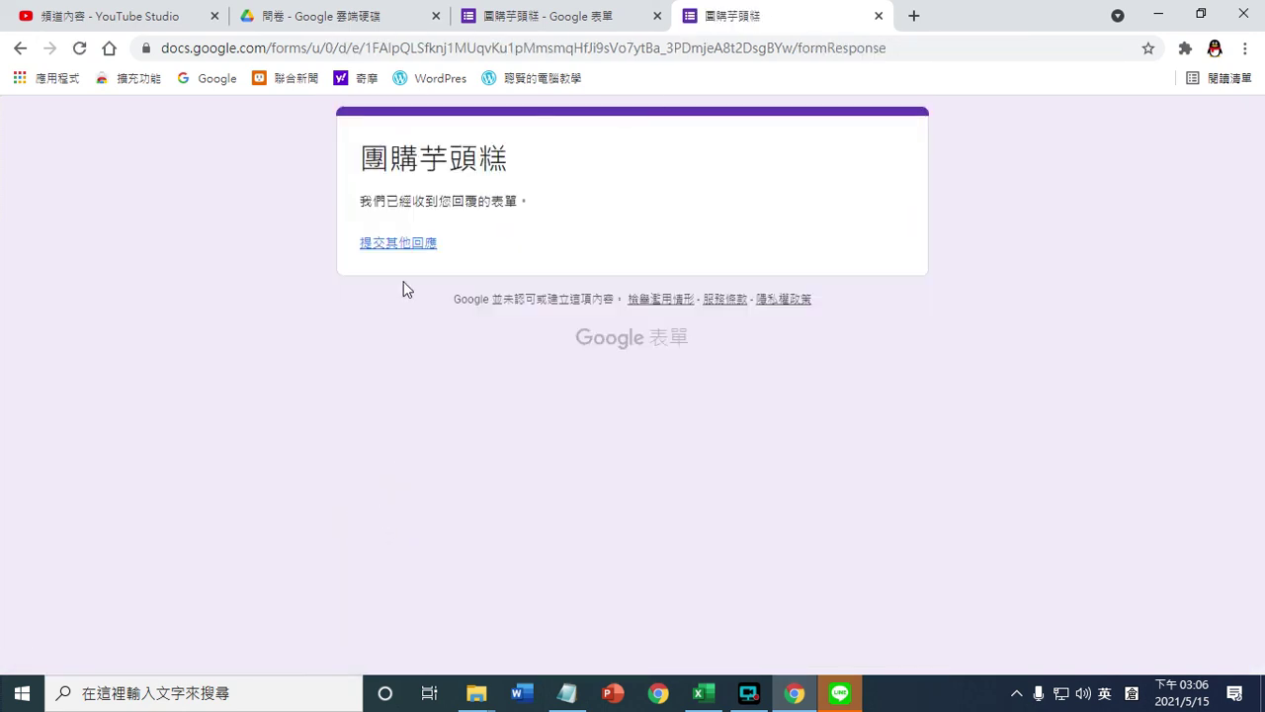
# - Reload the live form to check whether it still accepts orders, and return to the form editor with the send dialog dismissed
pyautogui.click(79, 48)
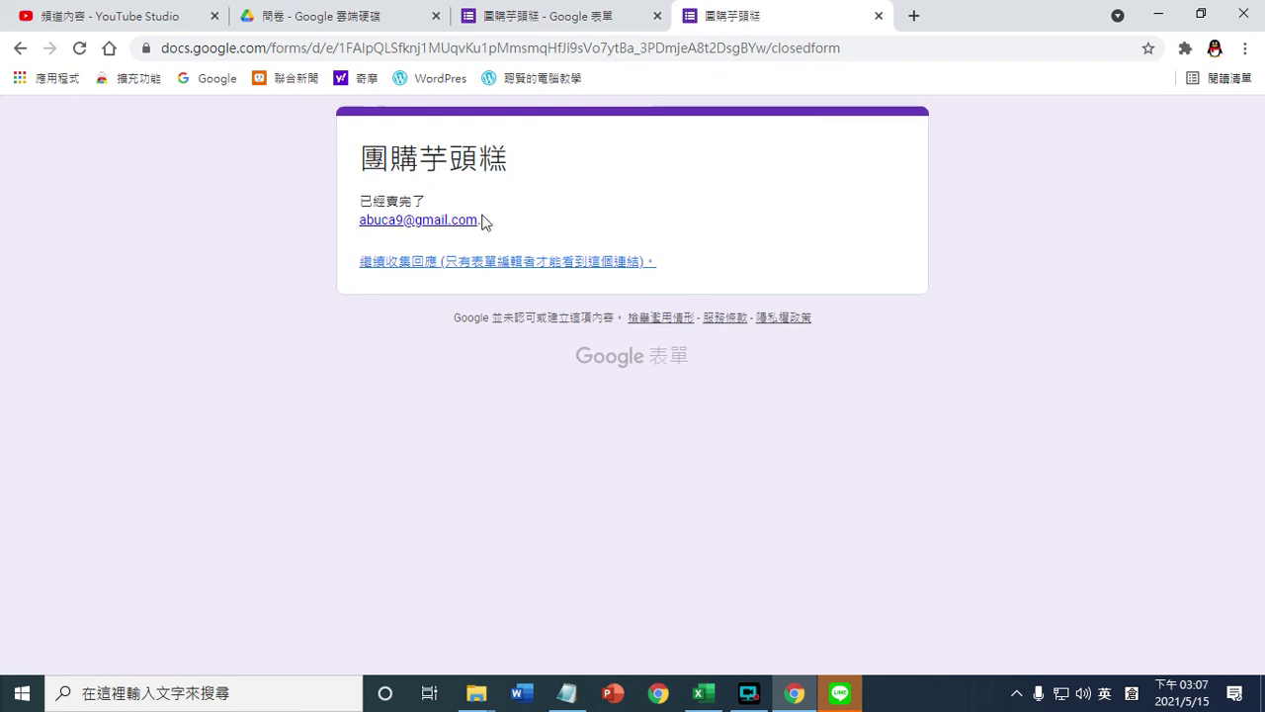
pyautogui.click(878, 15)
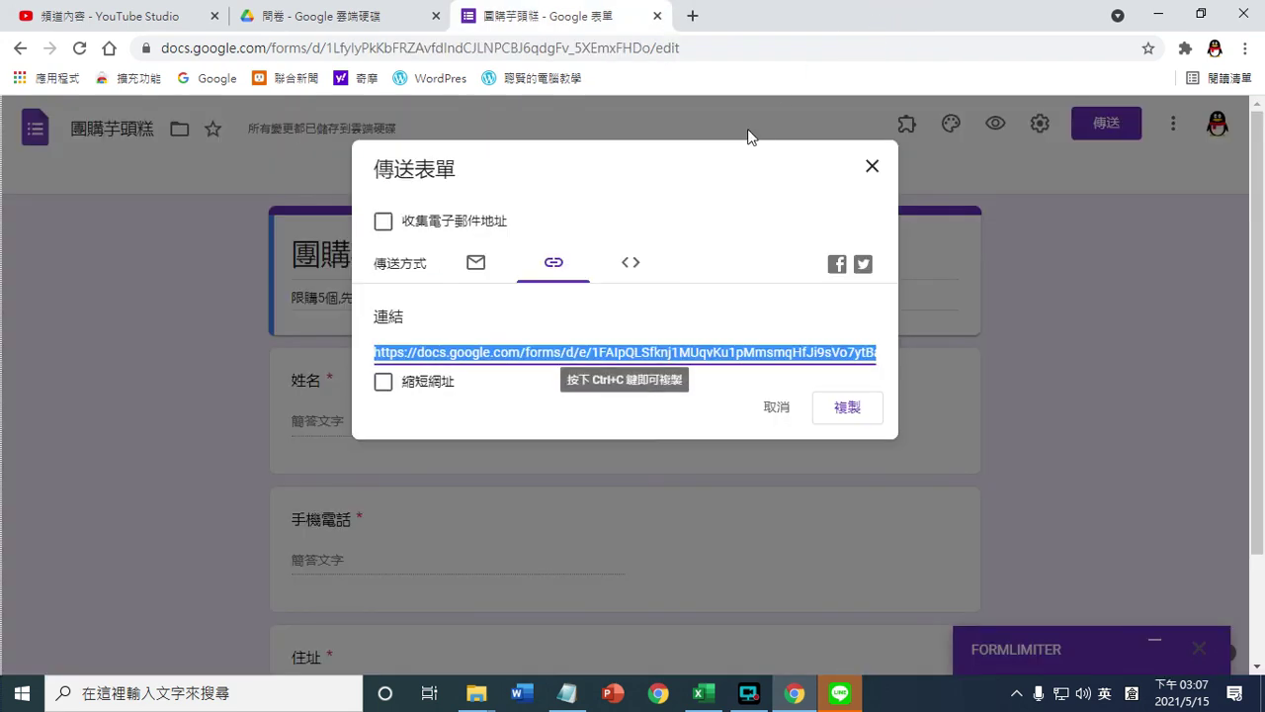
pyautogui.click(874, 168)
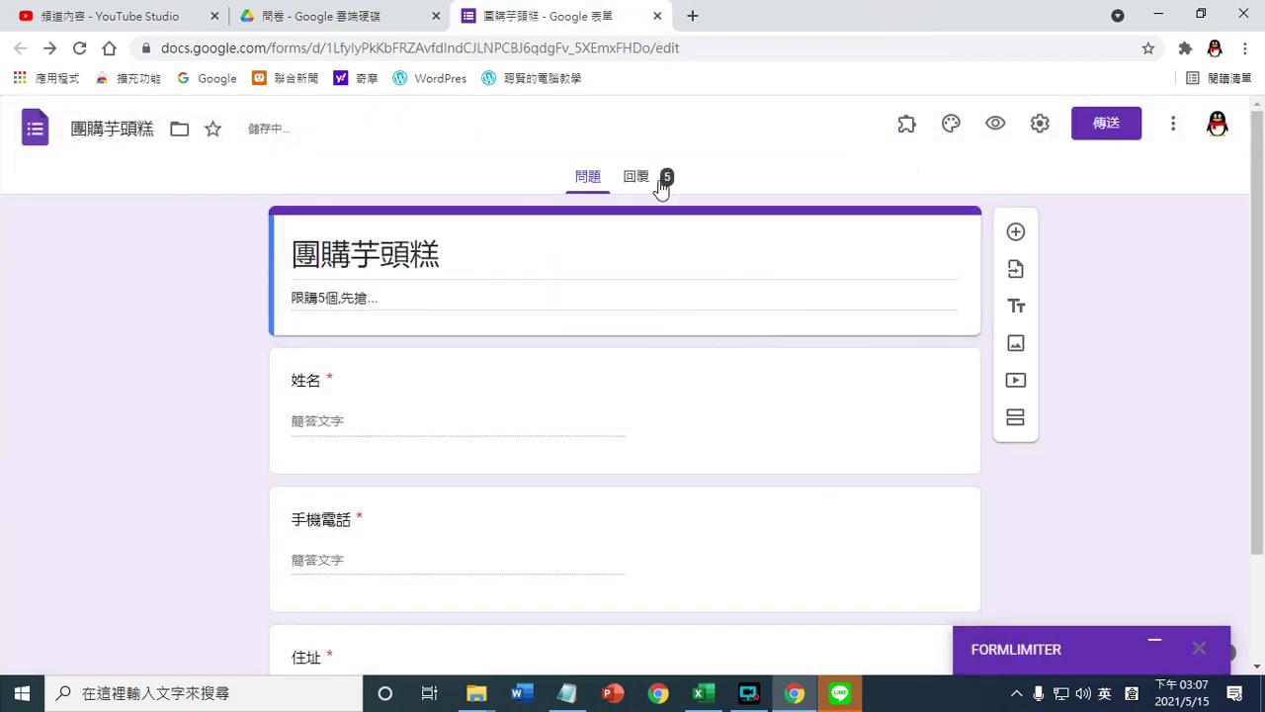